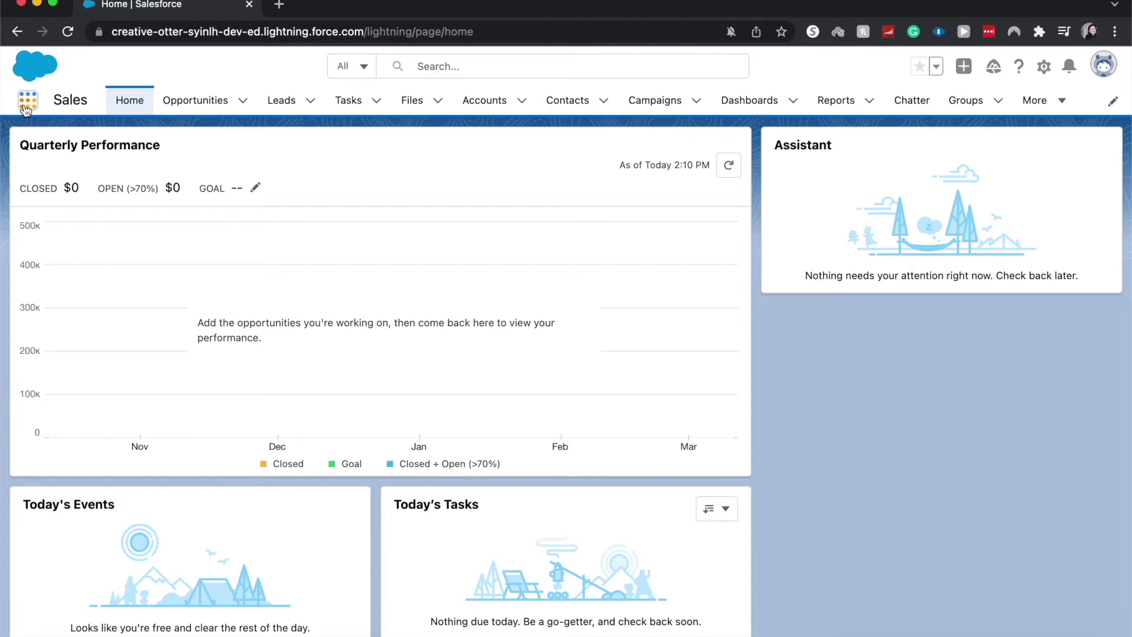
Go to Reports, start a new report, and browse report types like Accounts and Contacts & Accounts
click(34, 106)
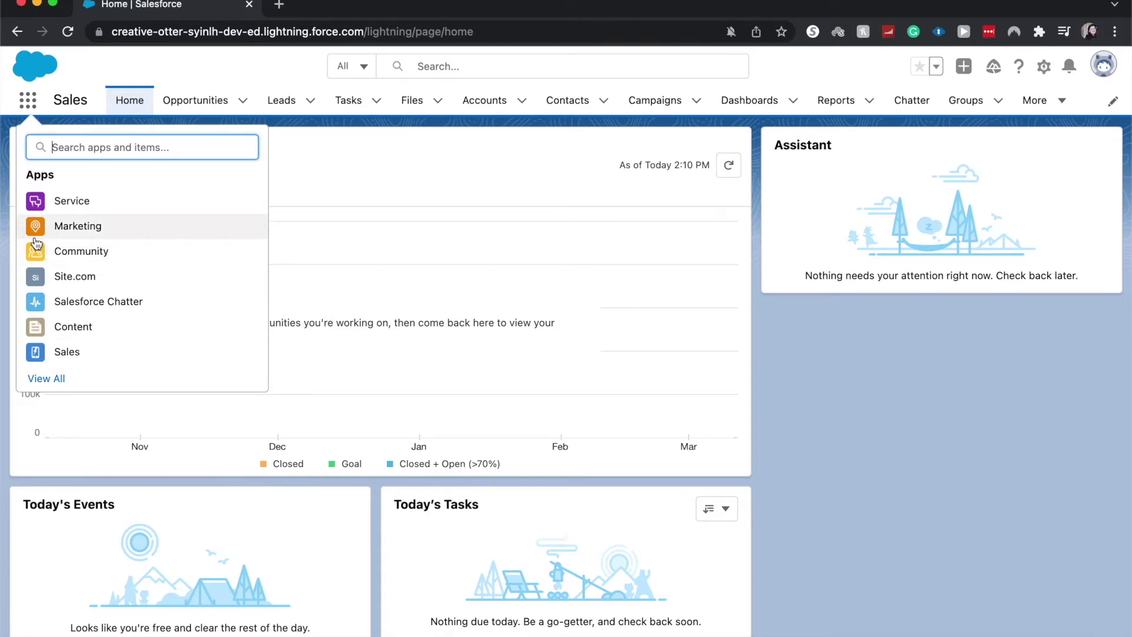
click(867, 320)
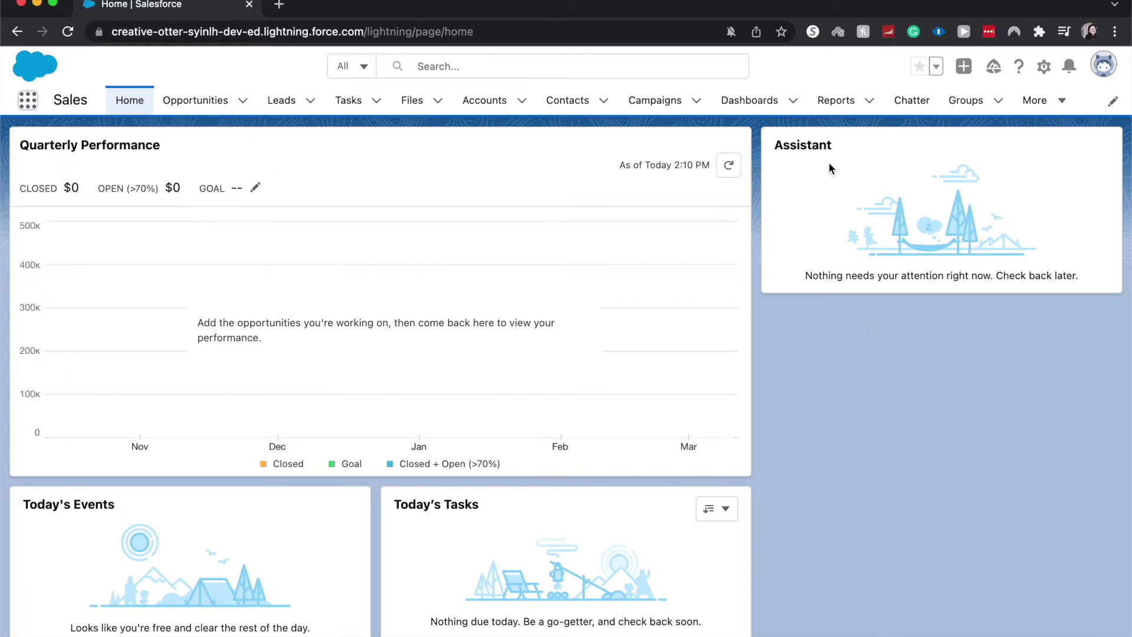
click(834, 100)
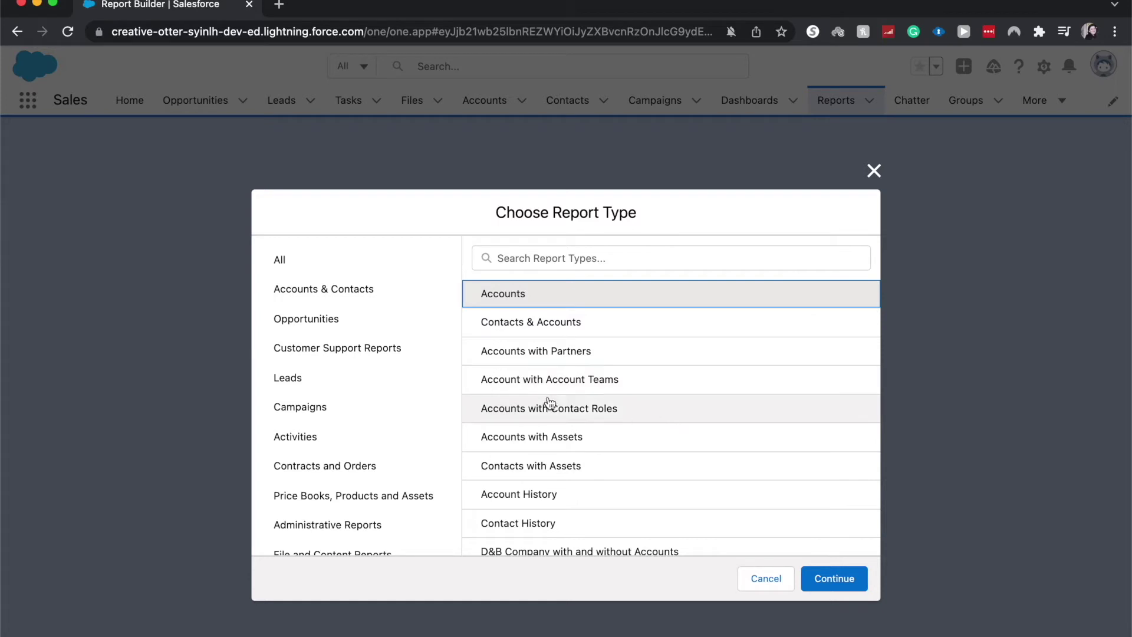
scroll(513, 476, down, 5)
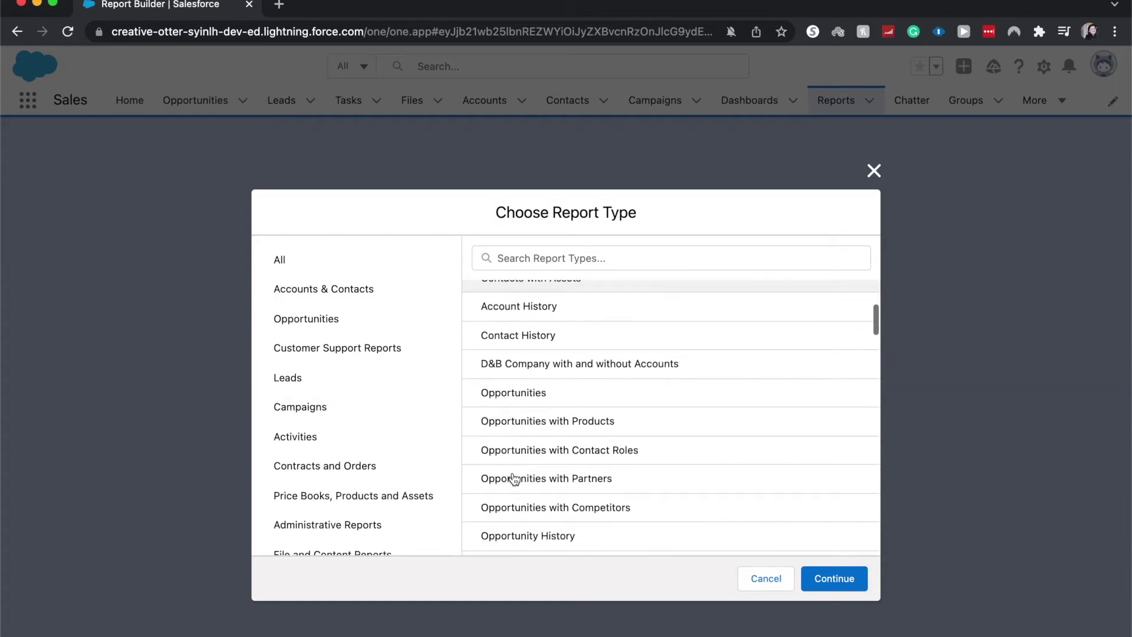
scroll(514, 478, up, 5)
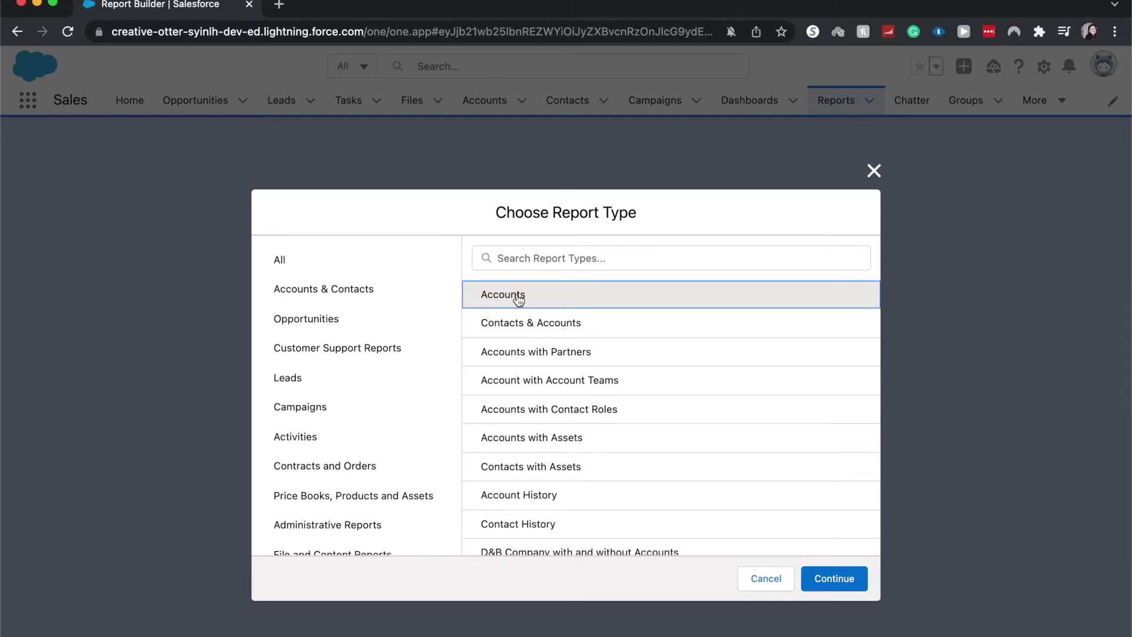
scroll(613, 371, down, 3)
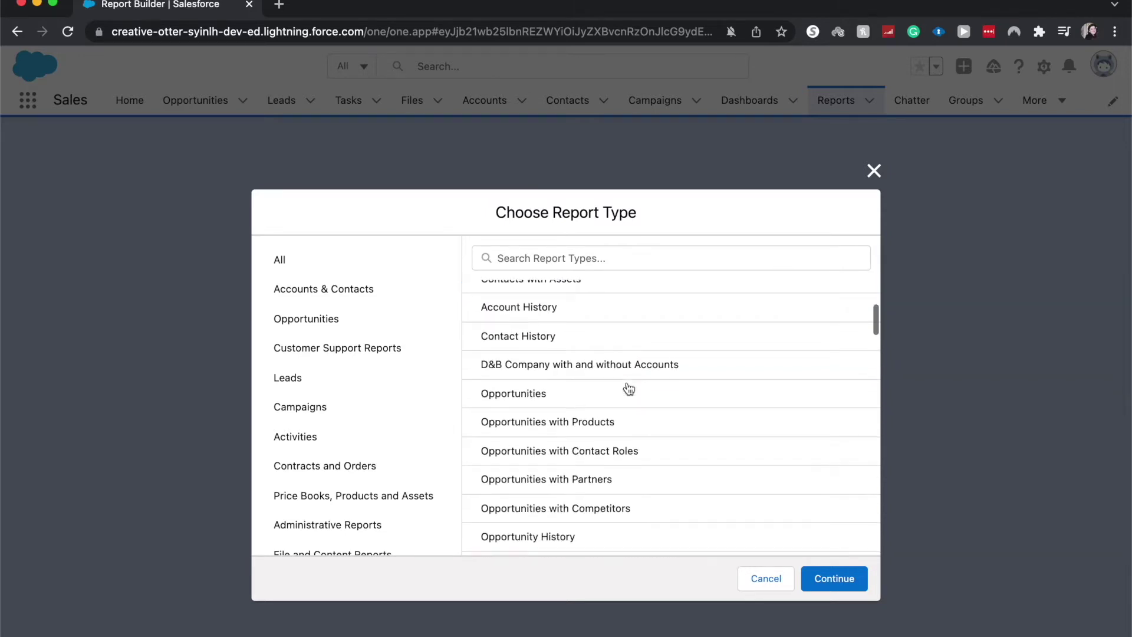
scroll(617, 391, down, 5)
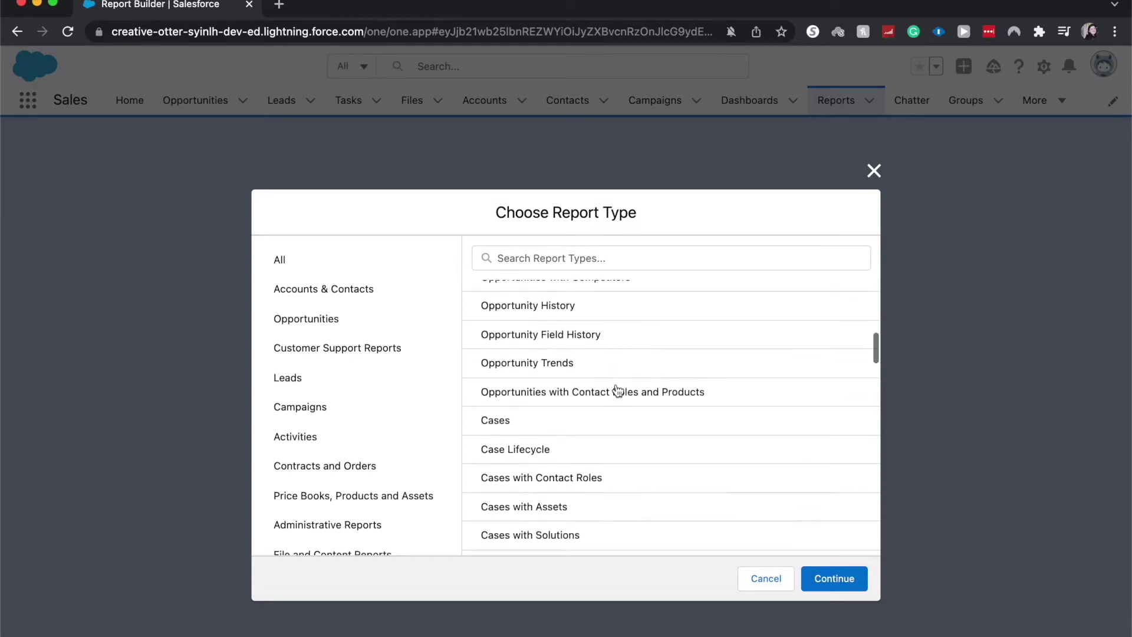
scroll(626, 440, down, 4)
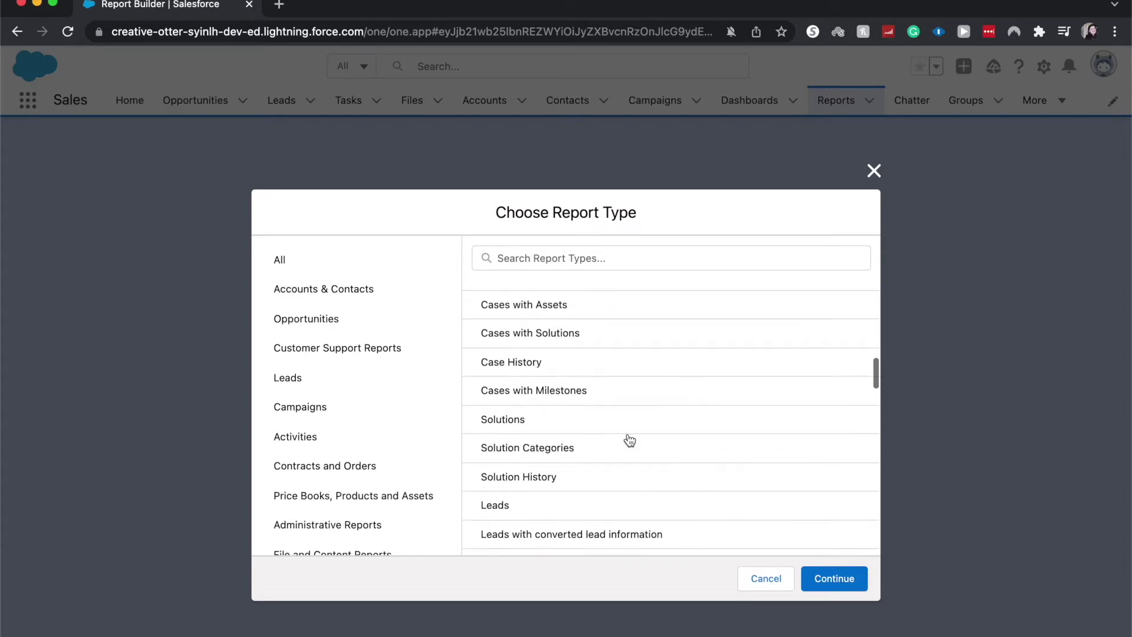
scroll(630, 440, up, 10)
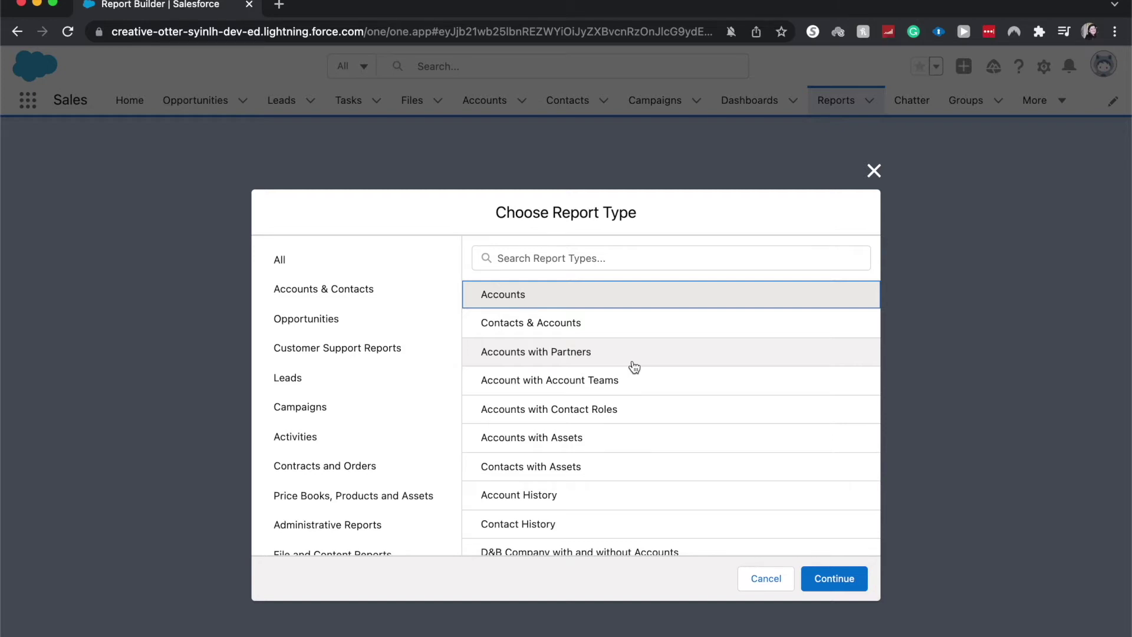
click(568, 258)
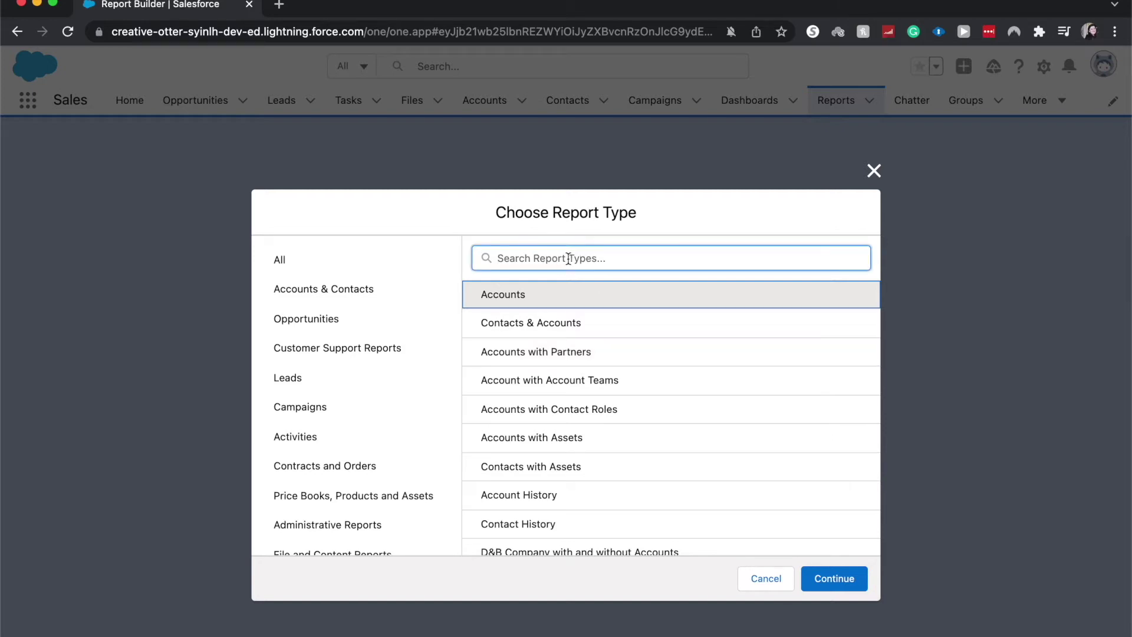
Search report types for 'contac' and build a new Contacts & Accounts report
text(conta)
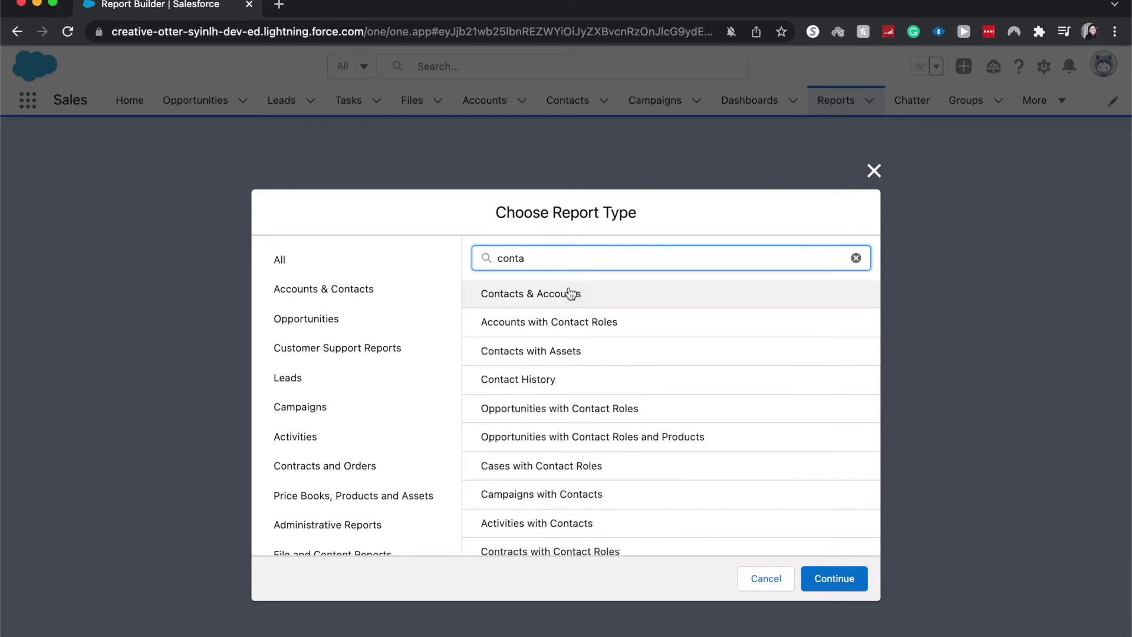
text(n)
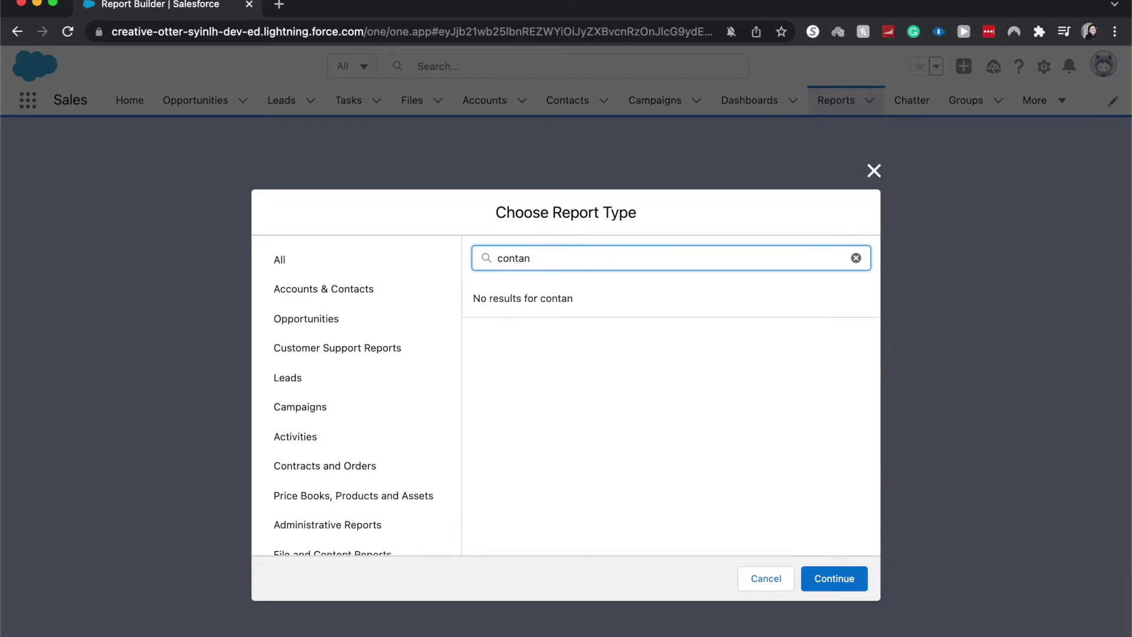
key(BackSpace)
text(c)
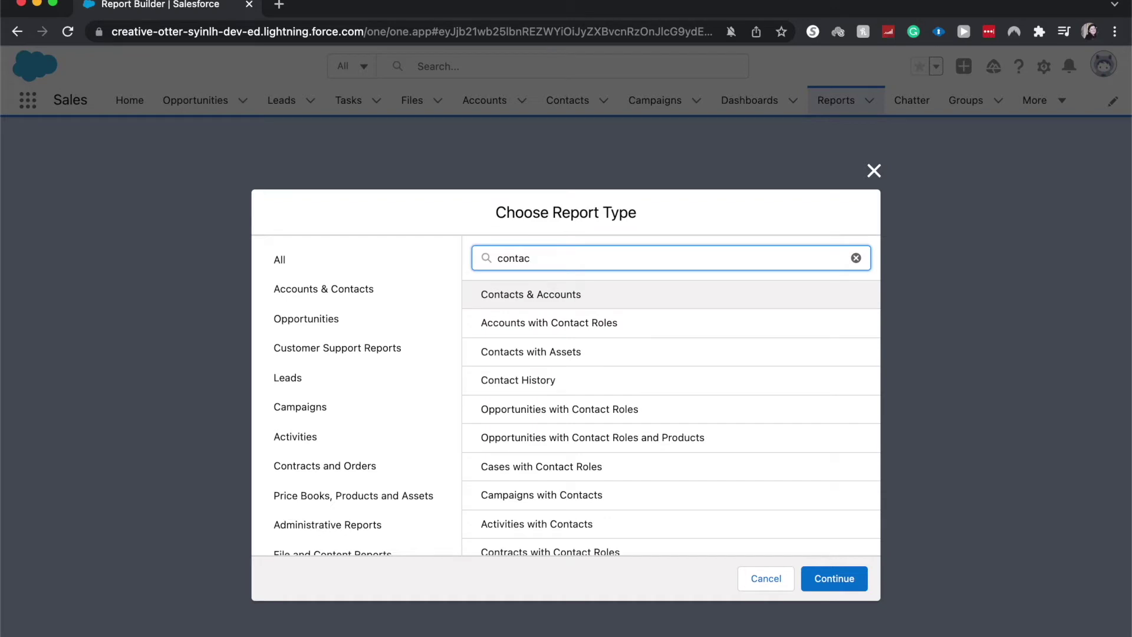
scroll(531, 344, down, 1)
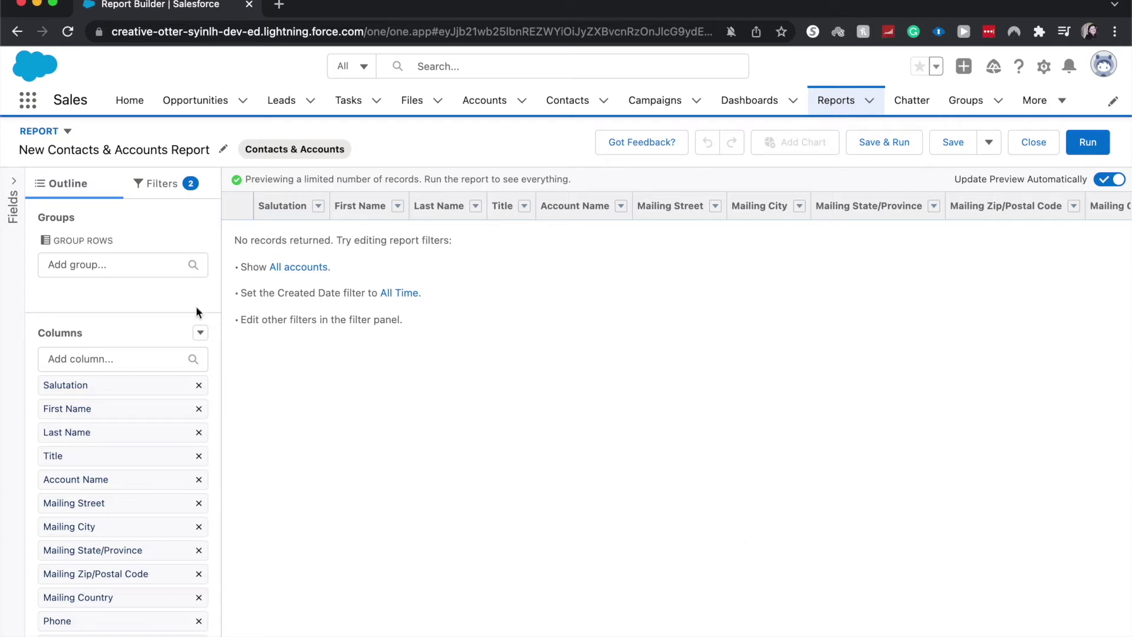
click(168, 190)
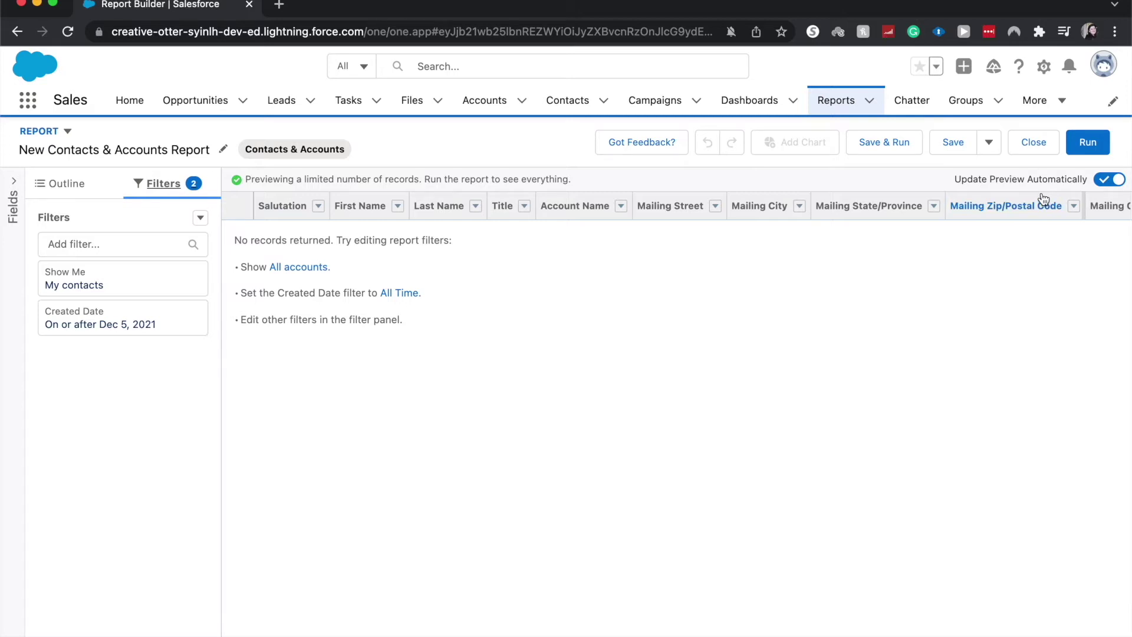
Review the Show Me filter options (My contacts, My accounts, All accounts) without changing them
click(65, 295)
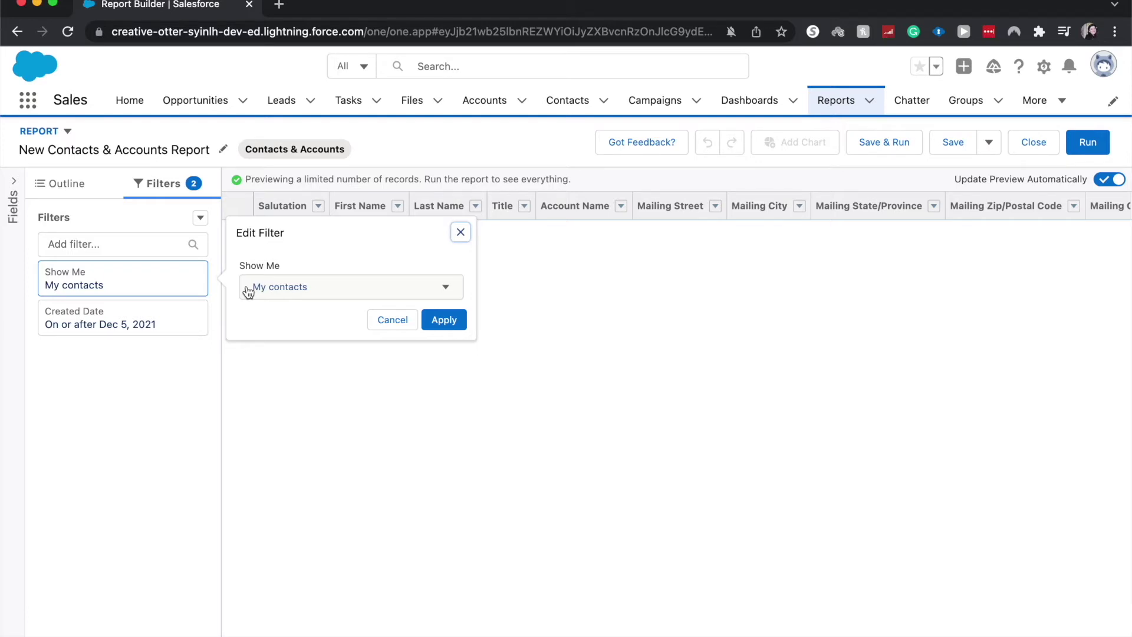
click(152, 380)
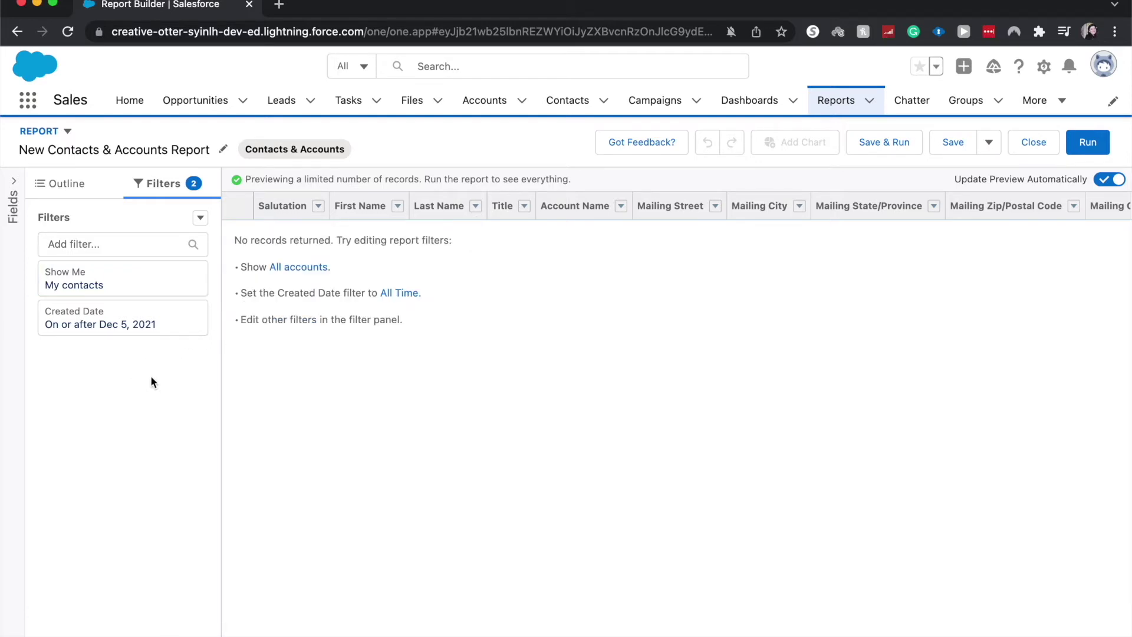
click(129, 294)
Try the Show Me filter as All accounts, then set it back to My contacts
click(260, 287)
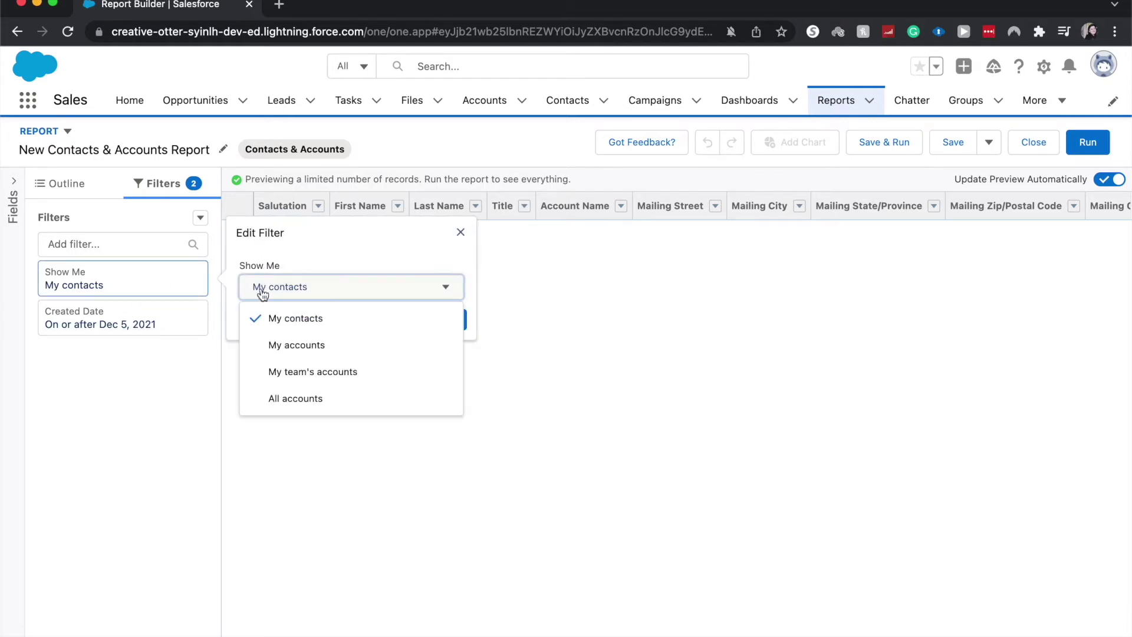
click(293, 399)
click(444, 318)
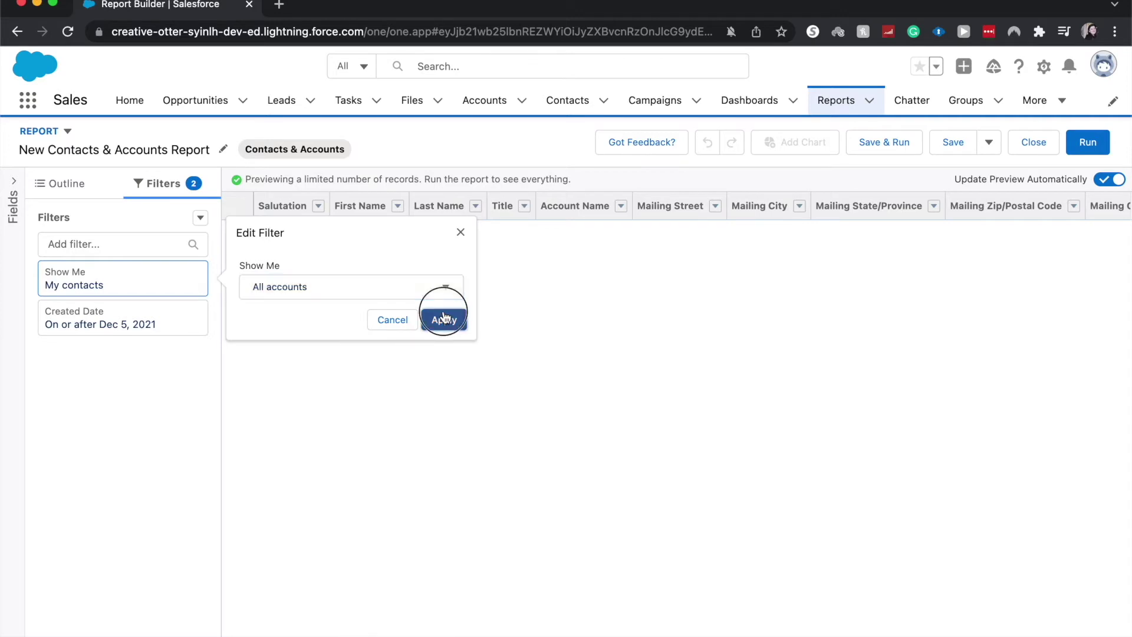
click(143, 335)
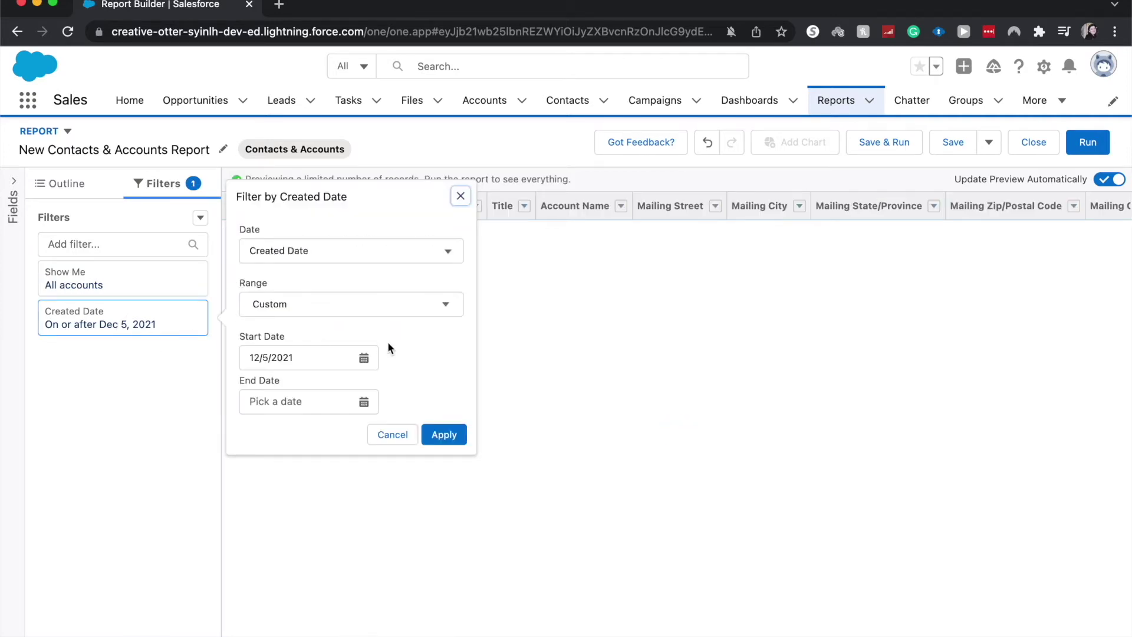
click(101, 288)
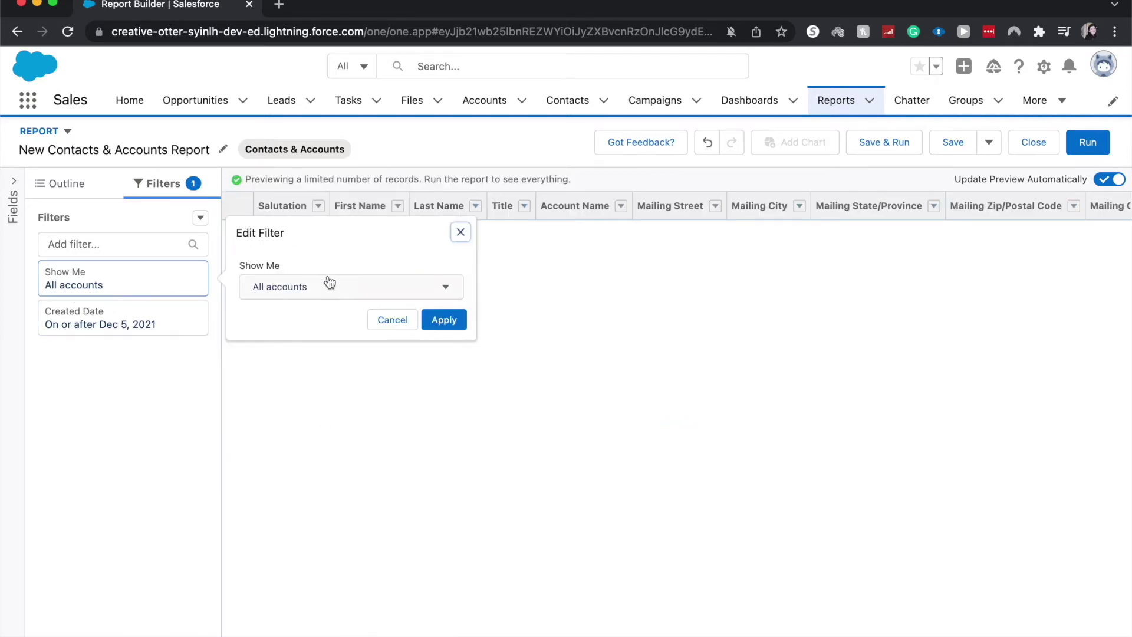
click(329, 285)
click(324, 317)
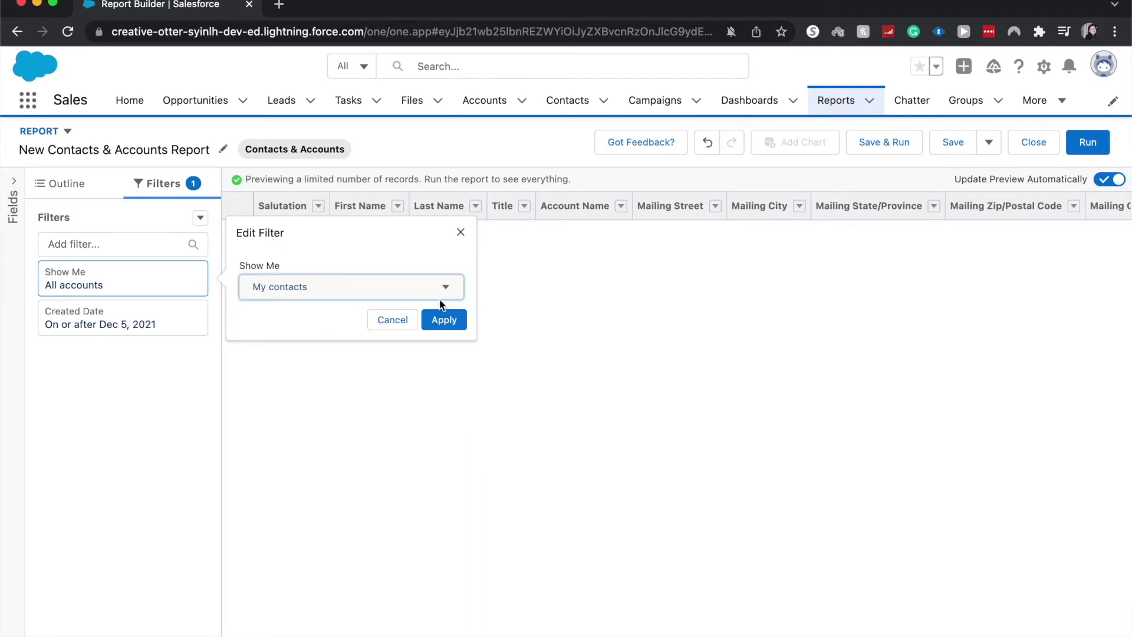
click(443, 318)
Keep Created Date as the date field and set its range to All Time
click(80, 328)
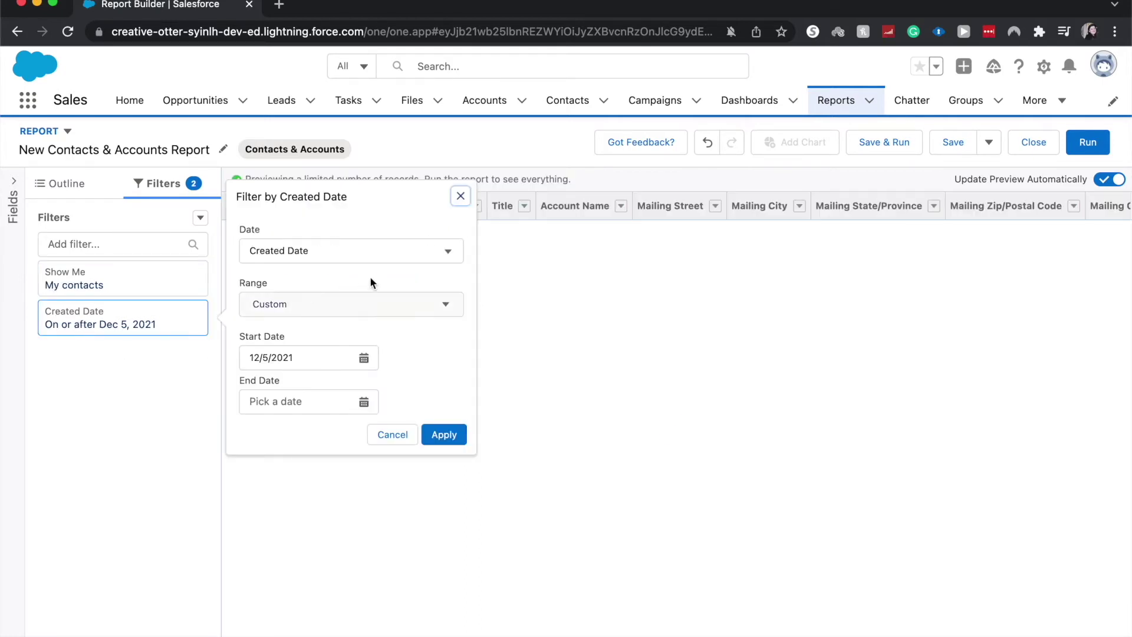
click(356, 247)
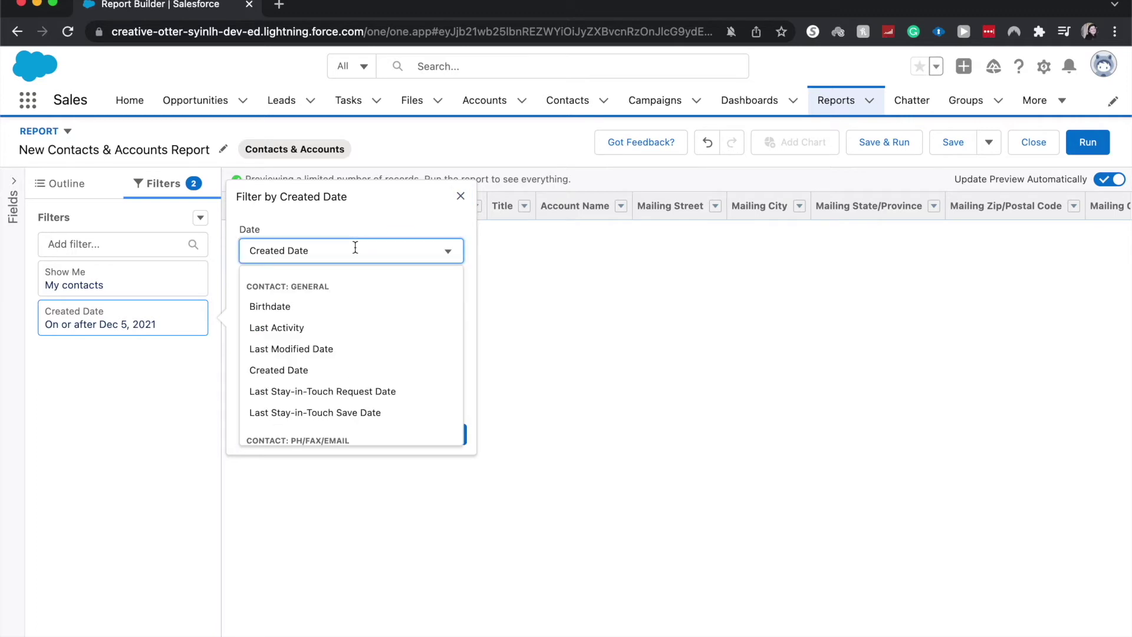
click(387, 233)
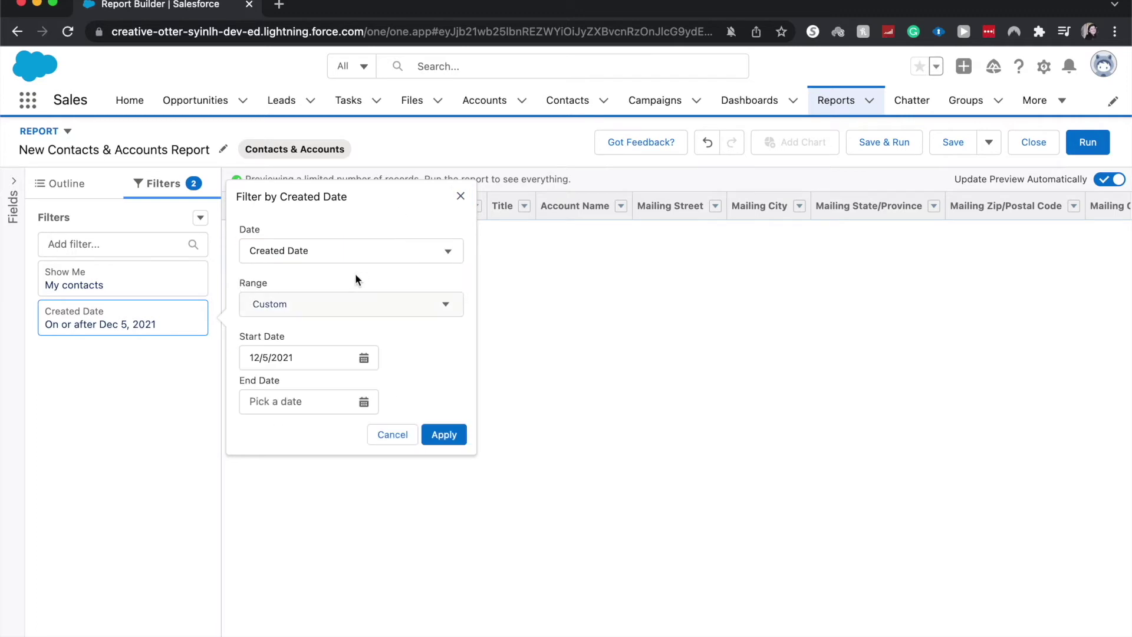
click(345, 300)
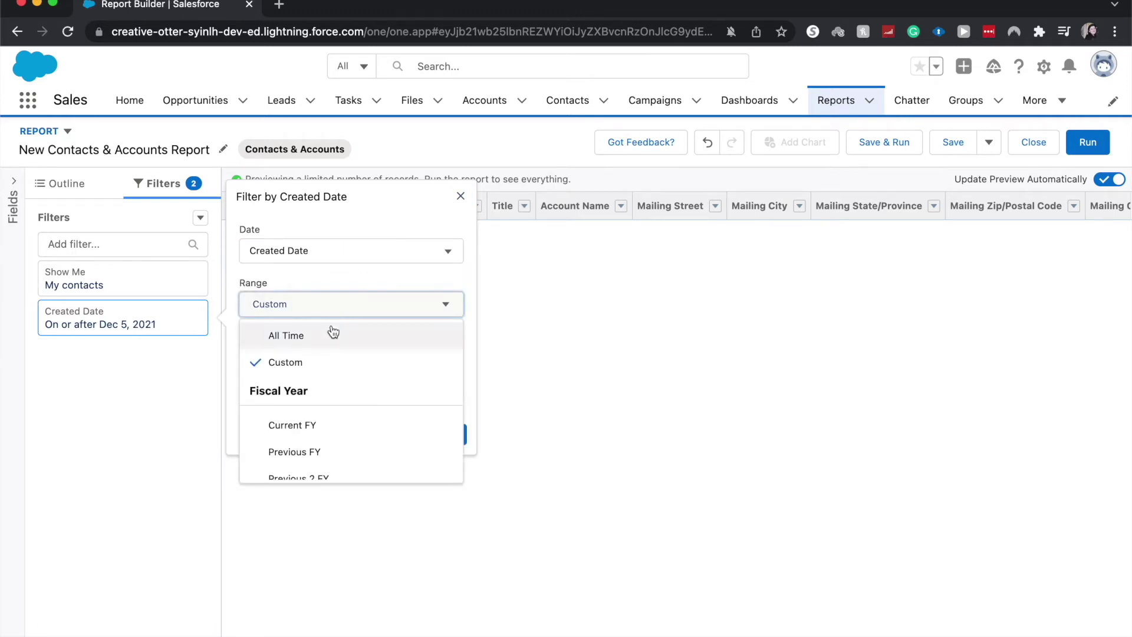
click(329, 330)
click(430, 359)
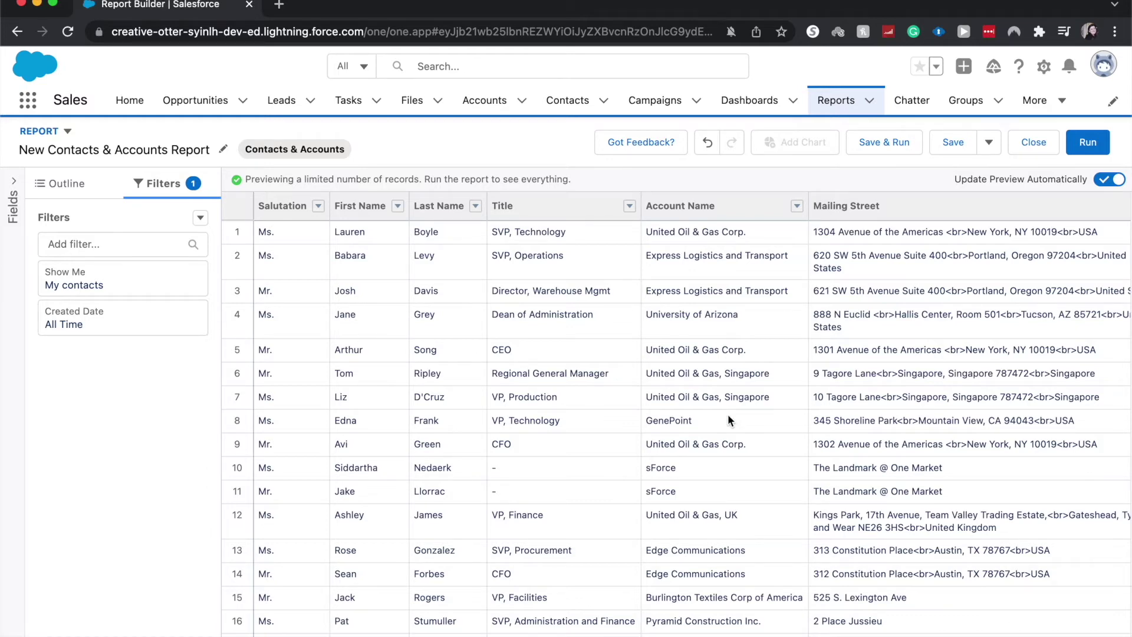
scroll(728, 416, right, 2)
scroll(729, 420, right, 10)
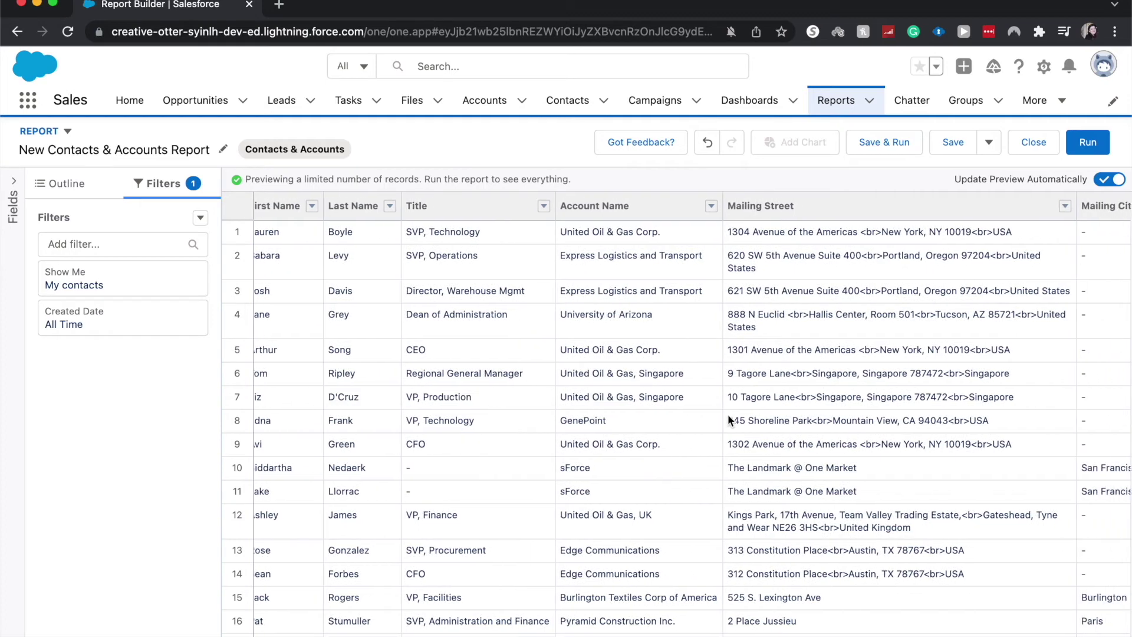
scroll(728, 420, right, 20)
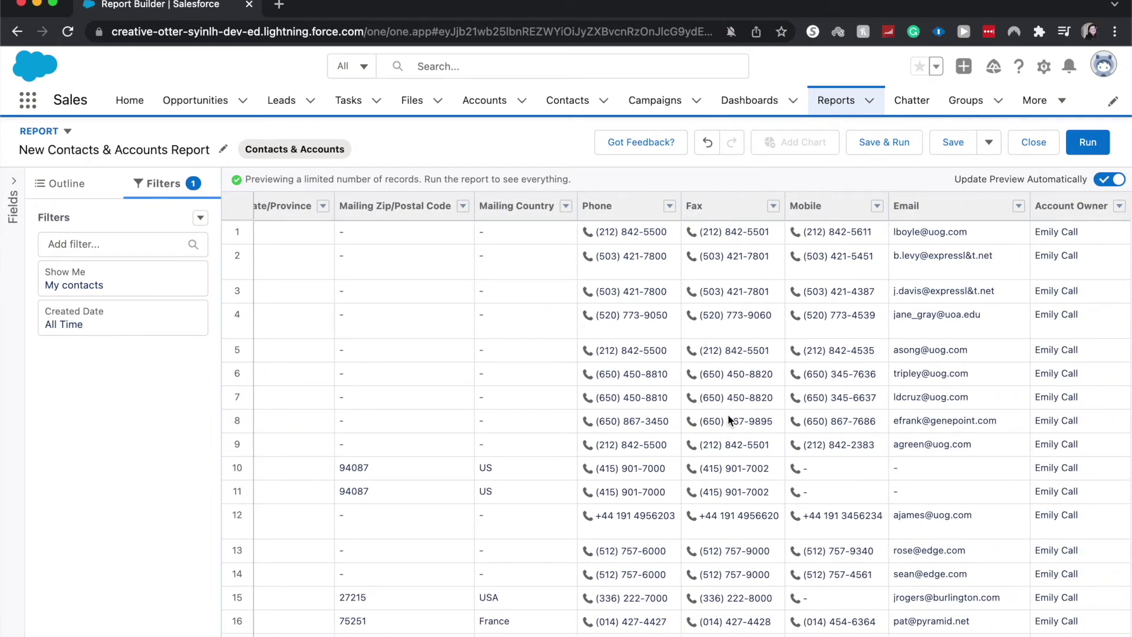
scroll(729, 419, left, 20)
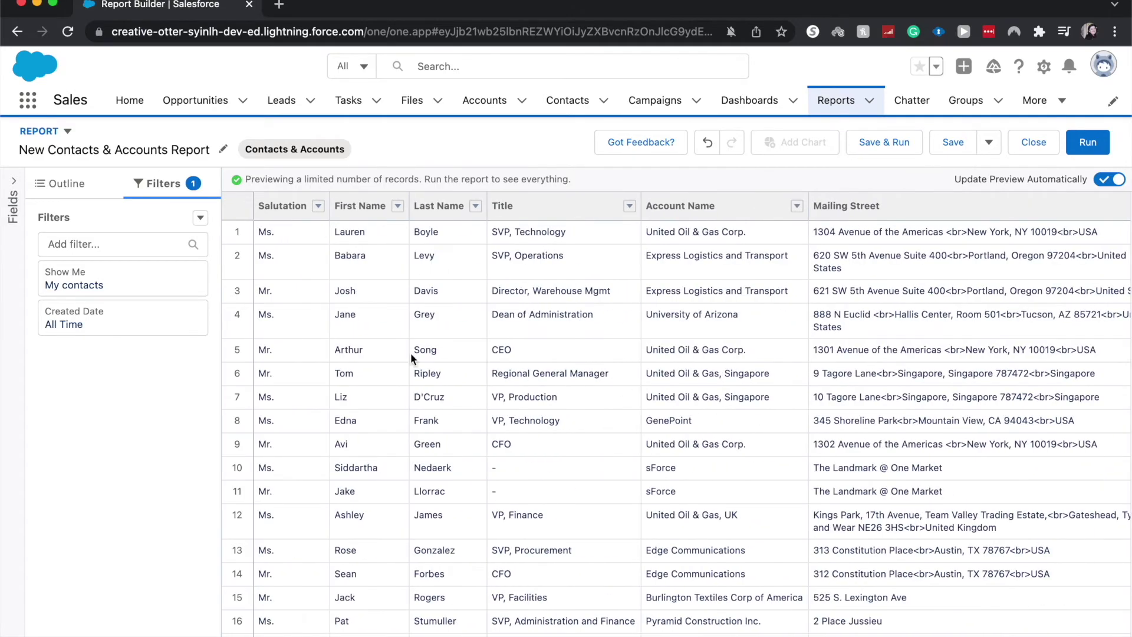
click(14, 201)
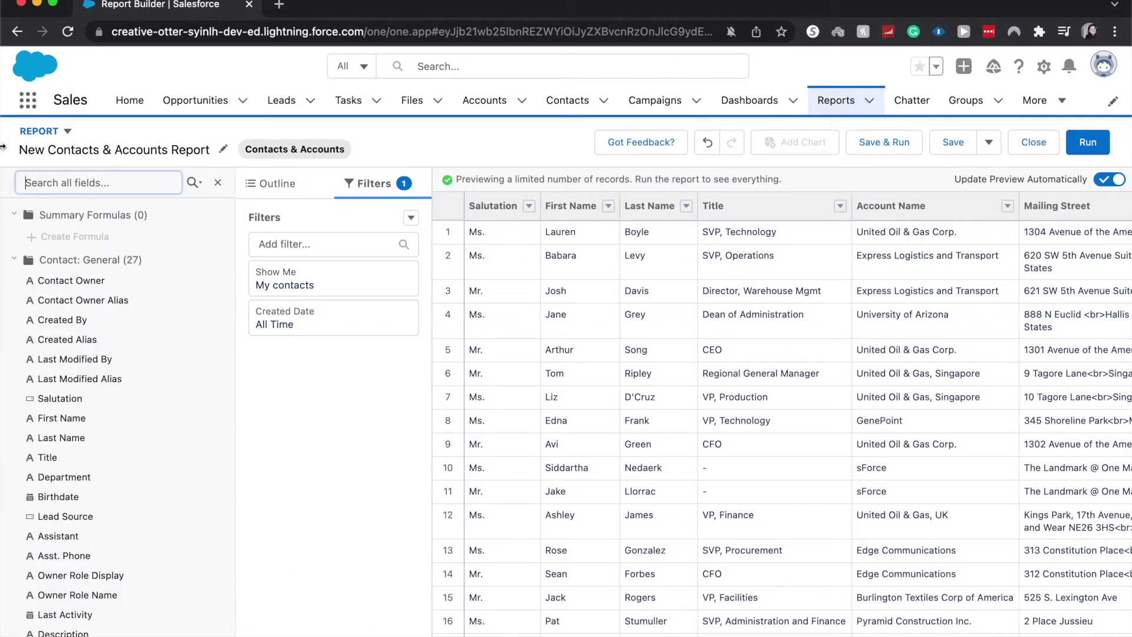
scroll(100, 517, down, 5)
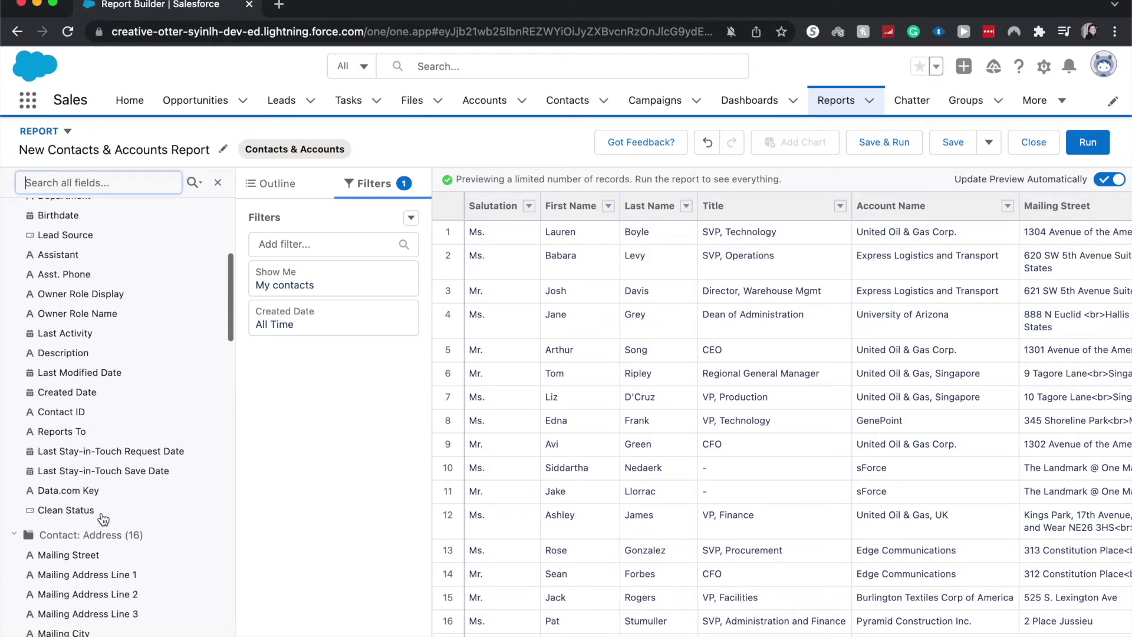
scroll(103, 519, down, 10)
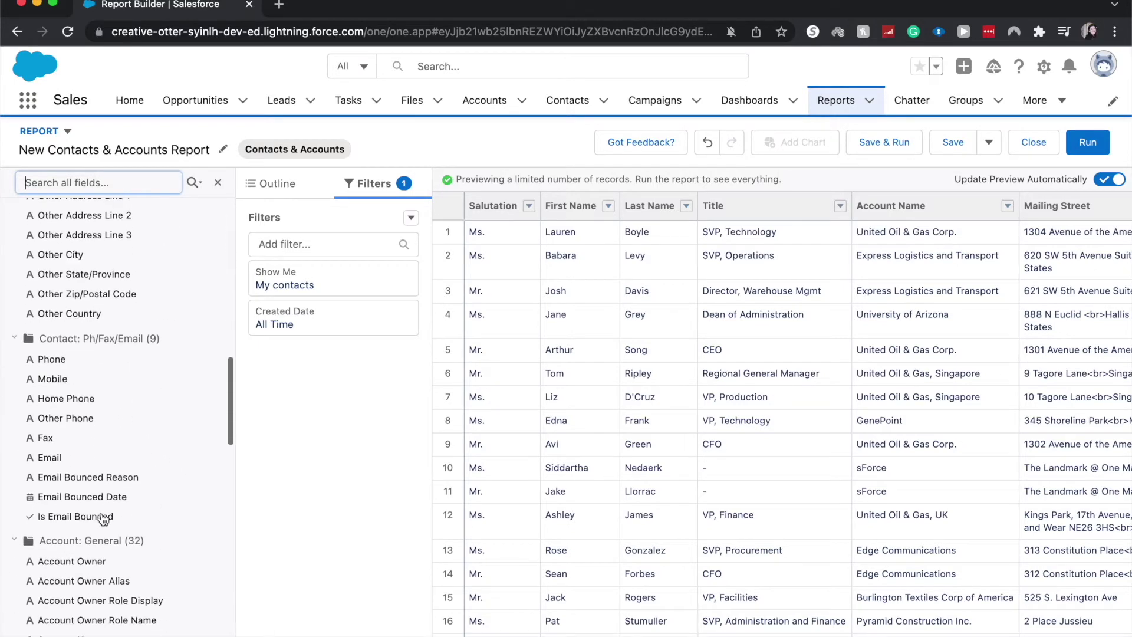
scroll(103, 518, up, 10)
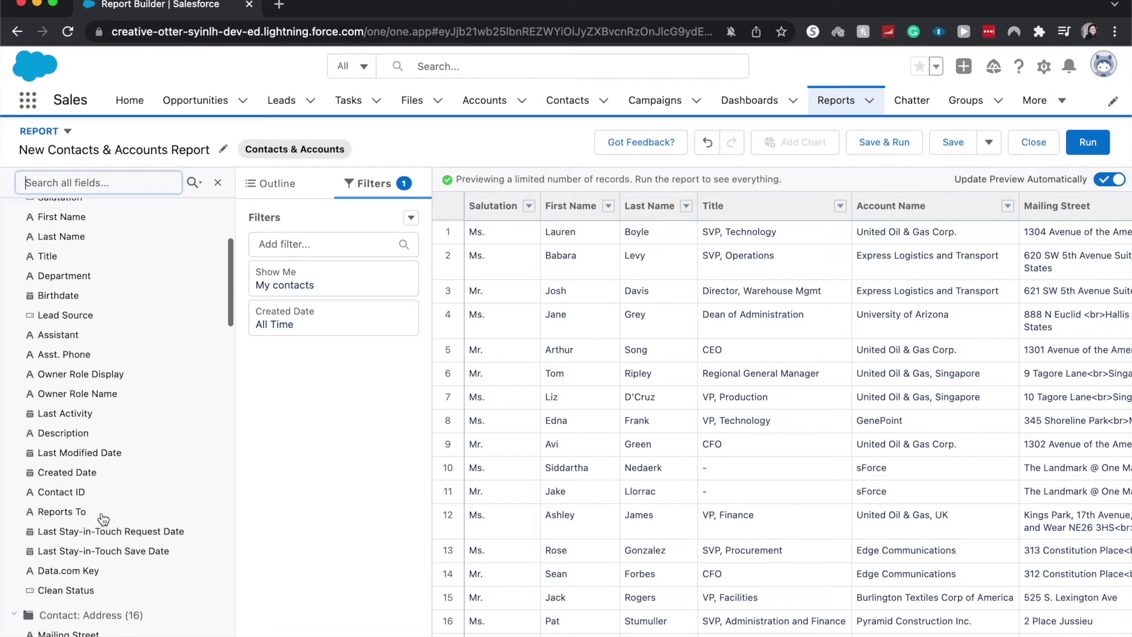
scroll(104, 521, up, 4)
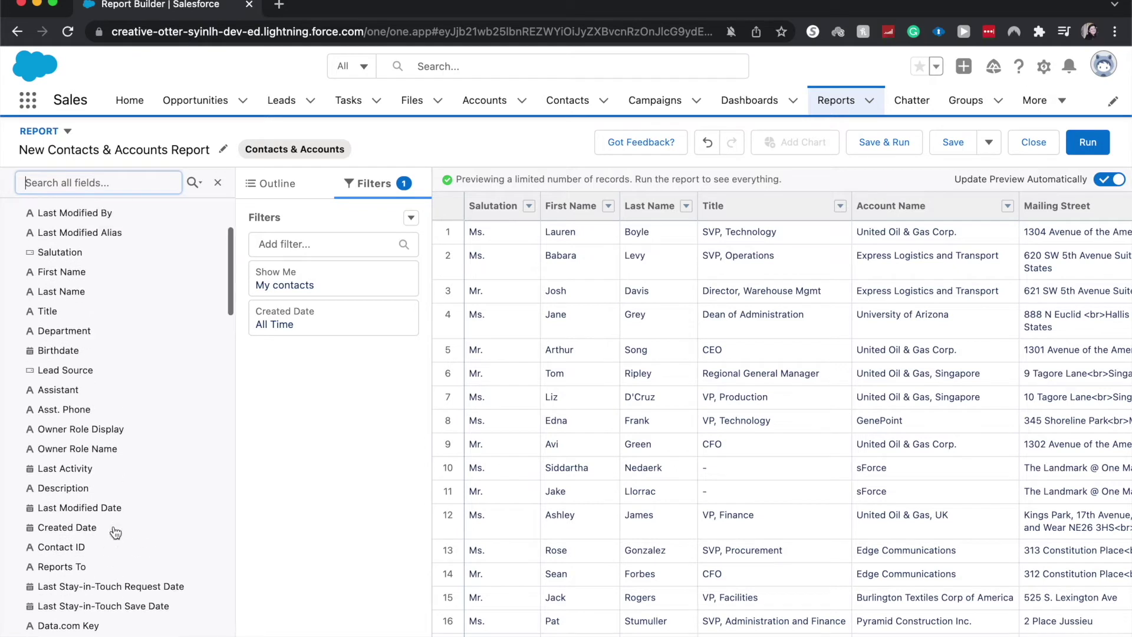
click(249, 188)
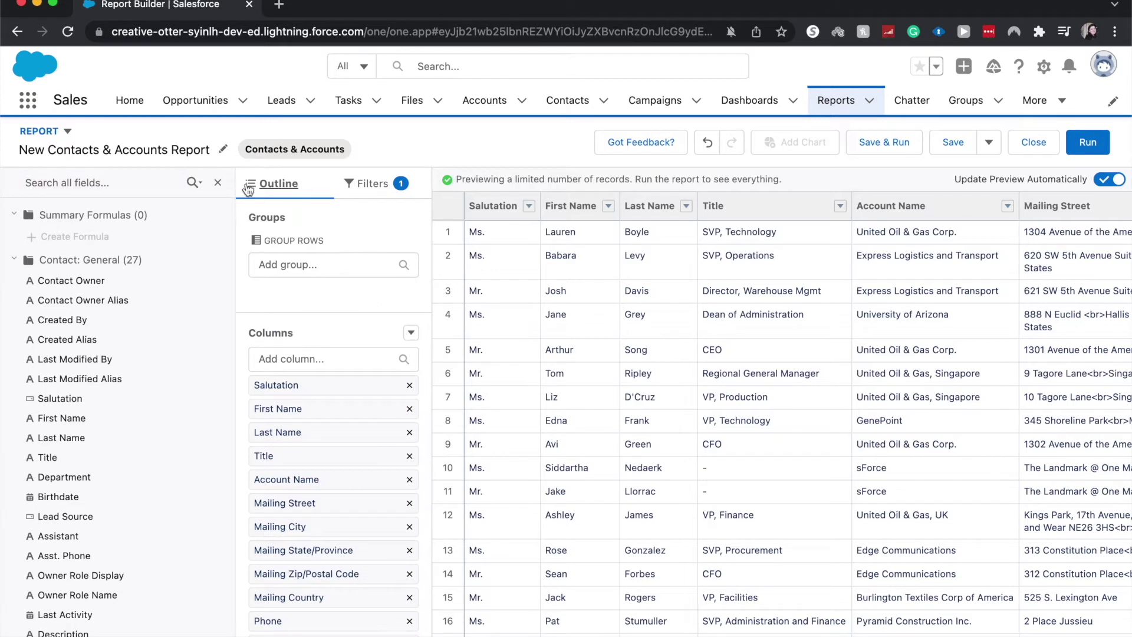
Remove the Salutation, Mailing Street, City, State/Province, Zip/Postal Code and Country columns
scroll(360, 301, down, 1)
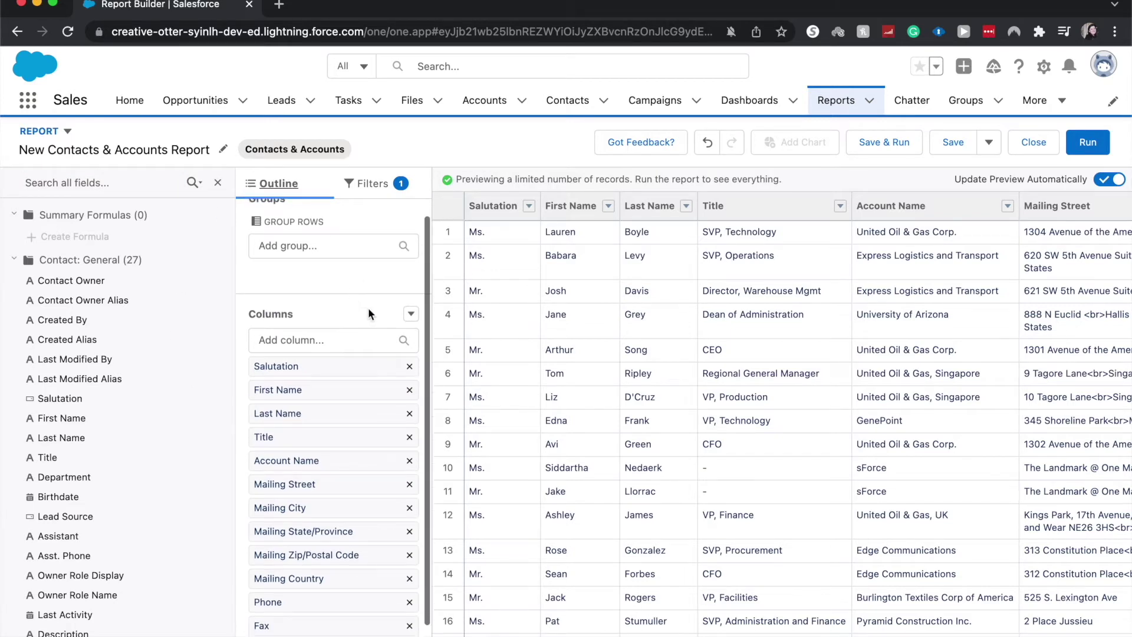
click(409, 368)
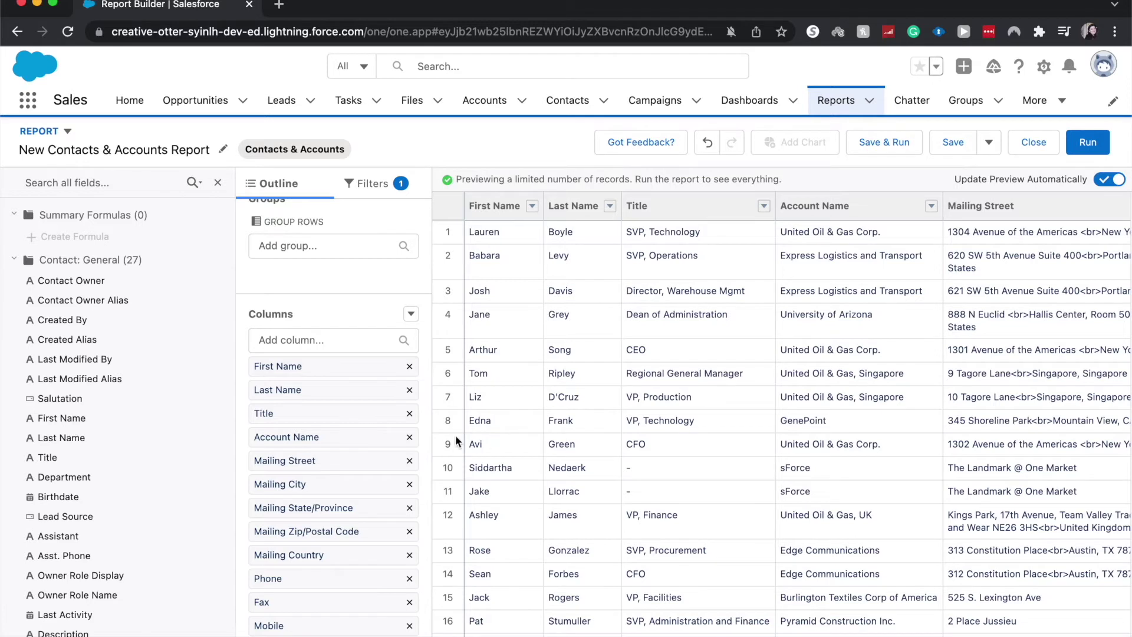
scroll(327, 425, down, 1)
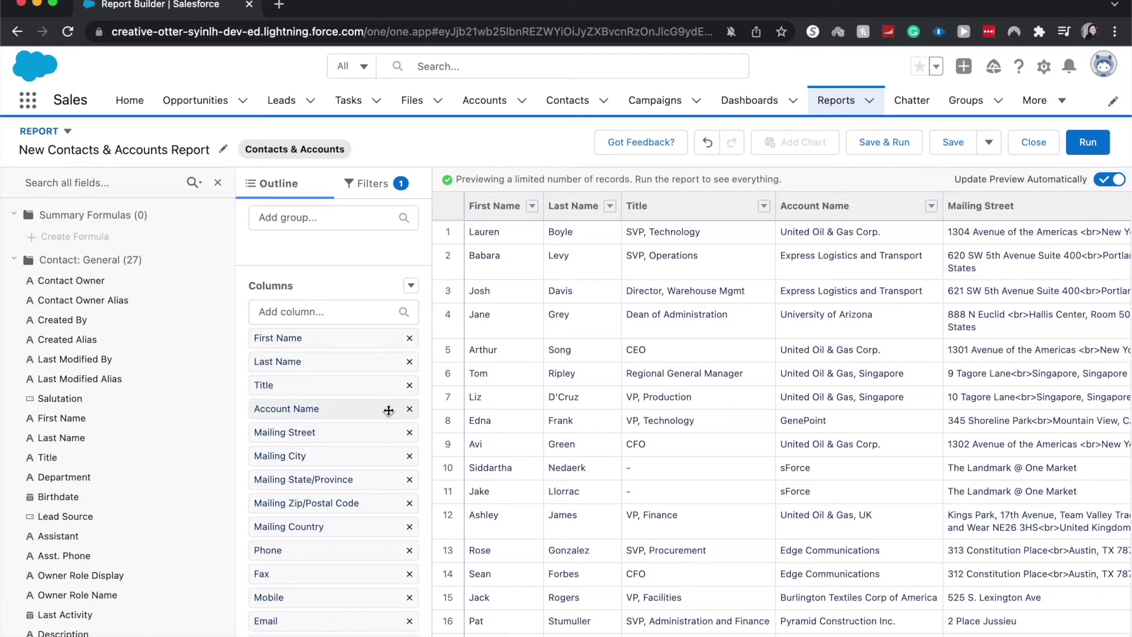
click(409, 432)
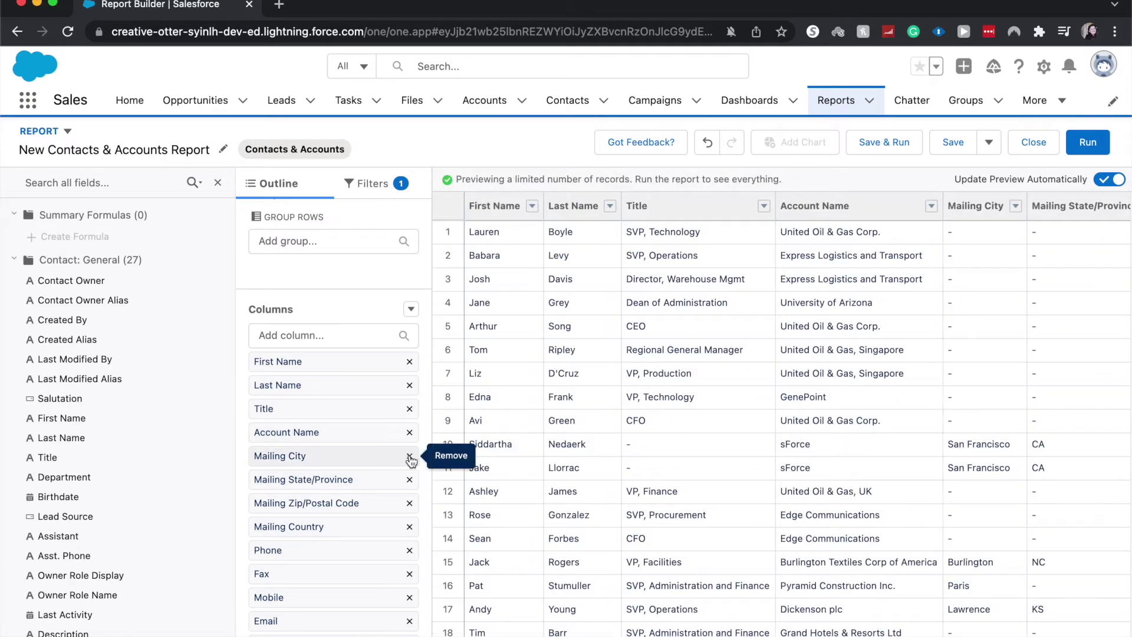
click(409, 456)
click(409, 481)
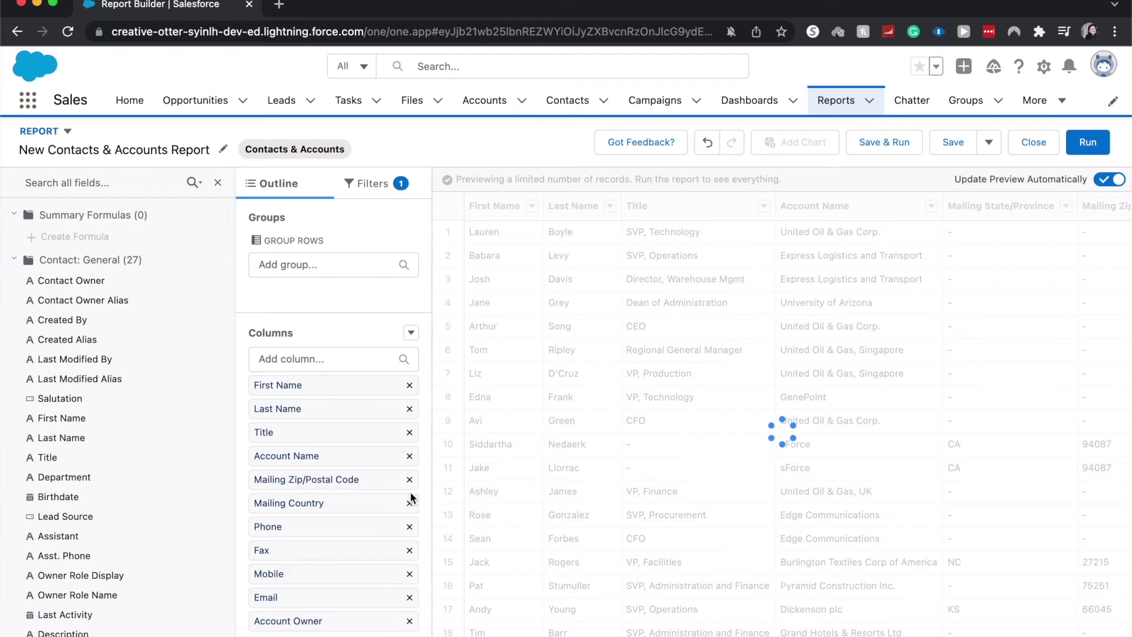
click(410, 480)
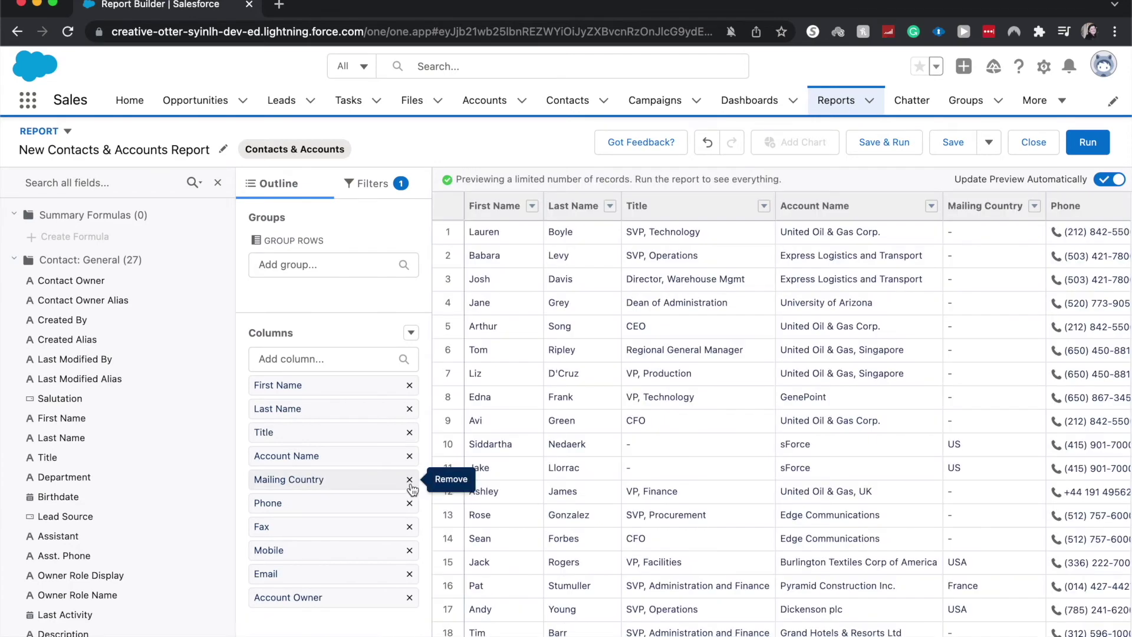
click(410, 480)
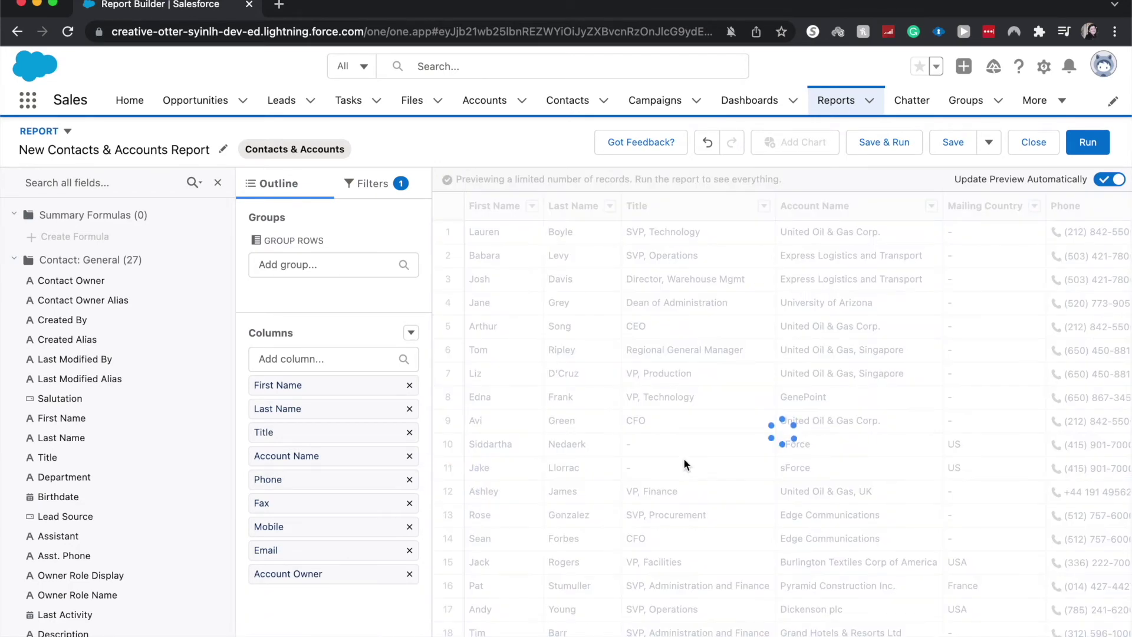
scroll(860, 411, right, 3)
scroll(860, 411, right, 5)
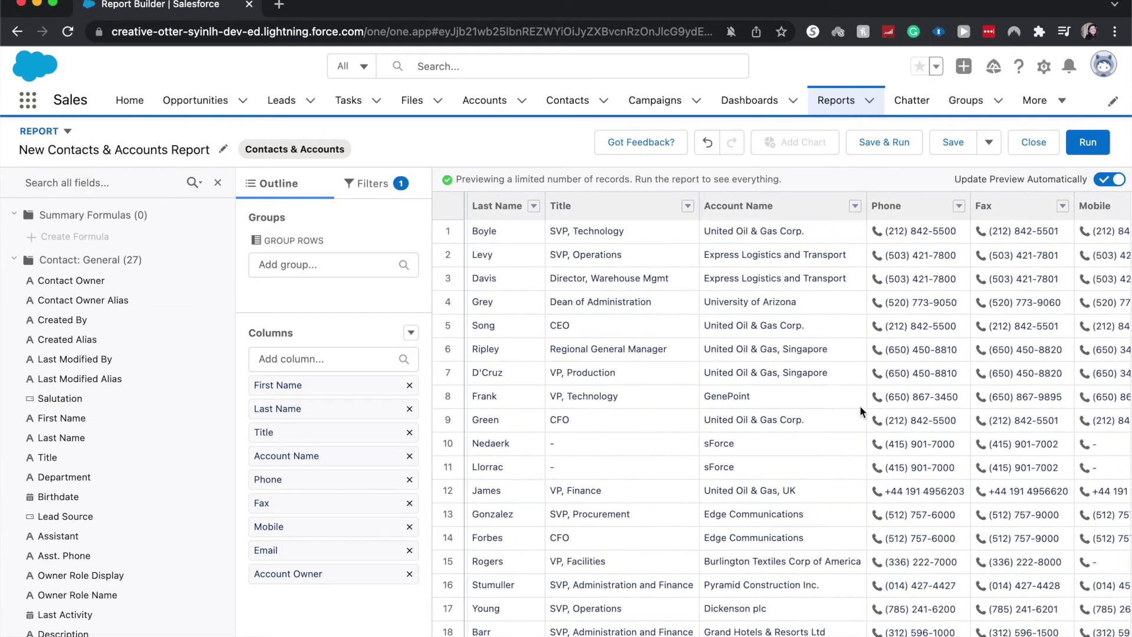
scroll(860, 405, right, 3)
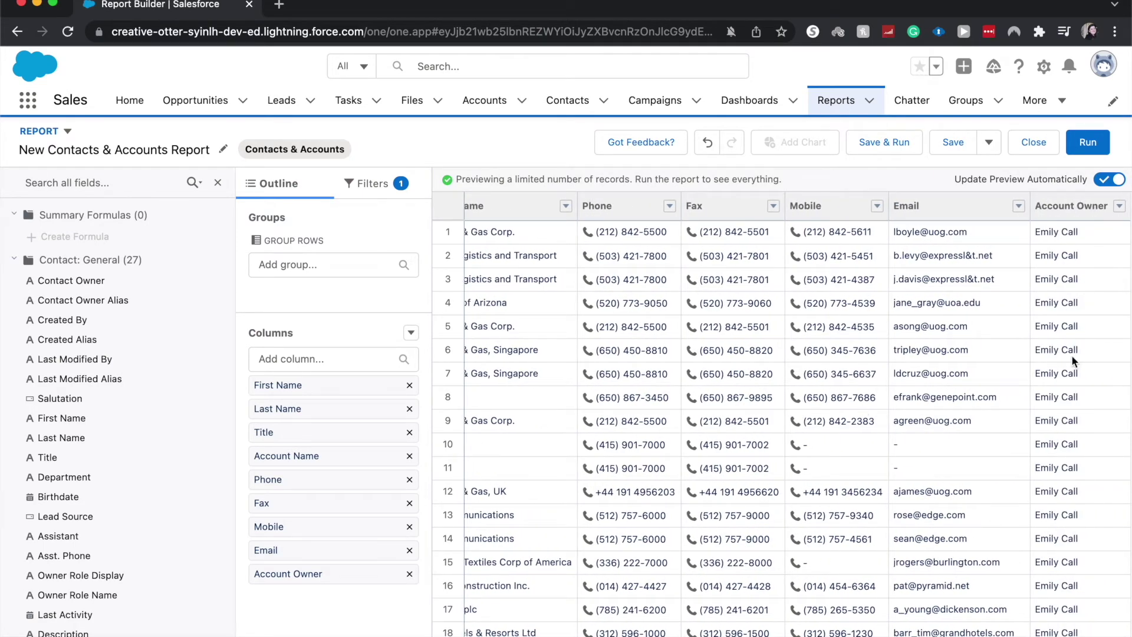
scroll(1071, 355, left, 10)
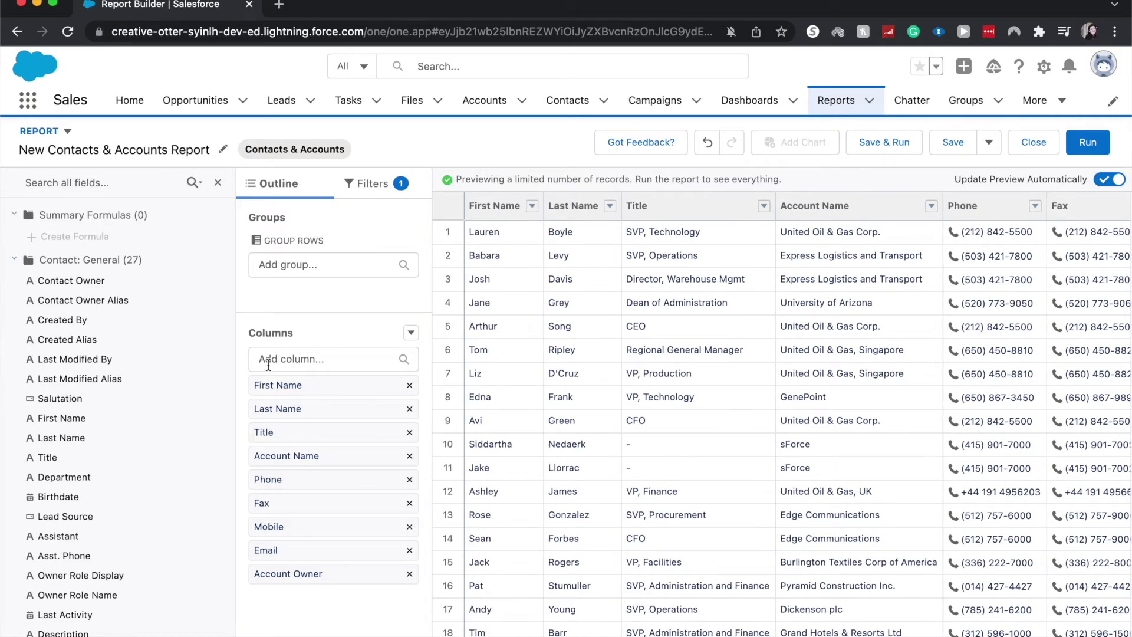
click(297, 363)
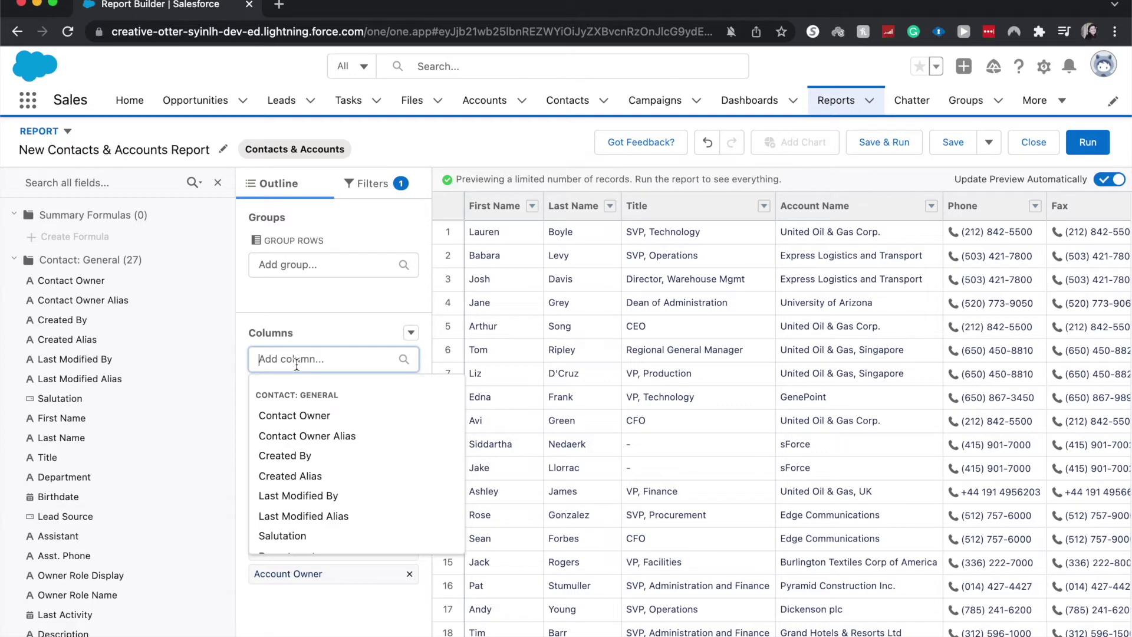
Add the Rating column and drag it to the top, ahead of First Name
text(Rat)
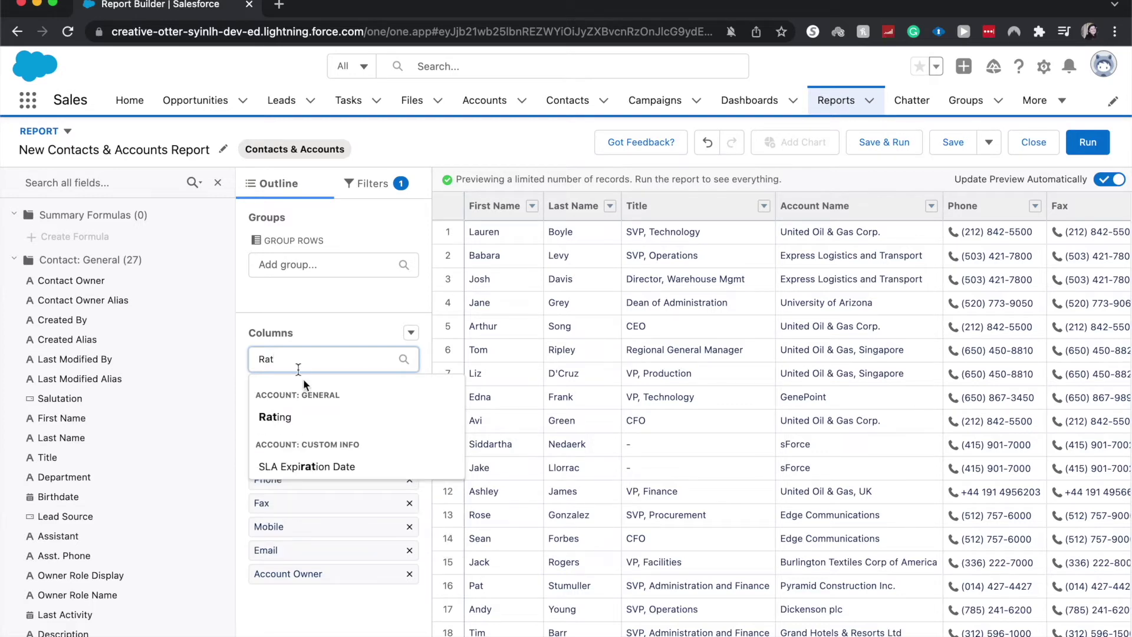
click(322, 421)
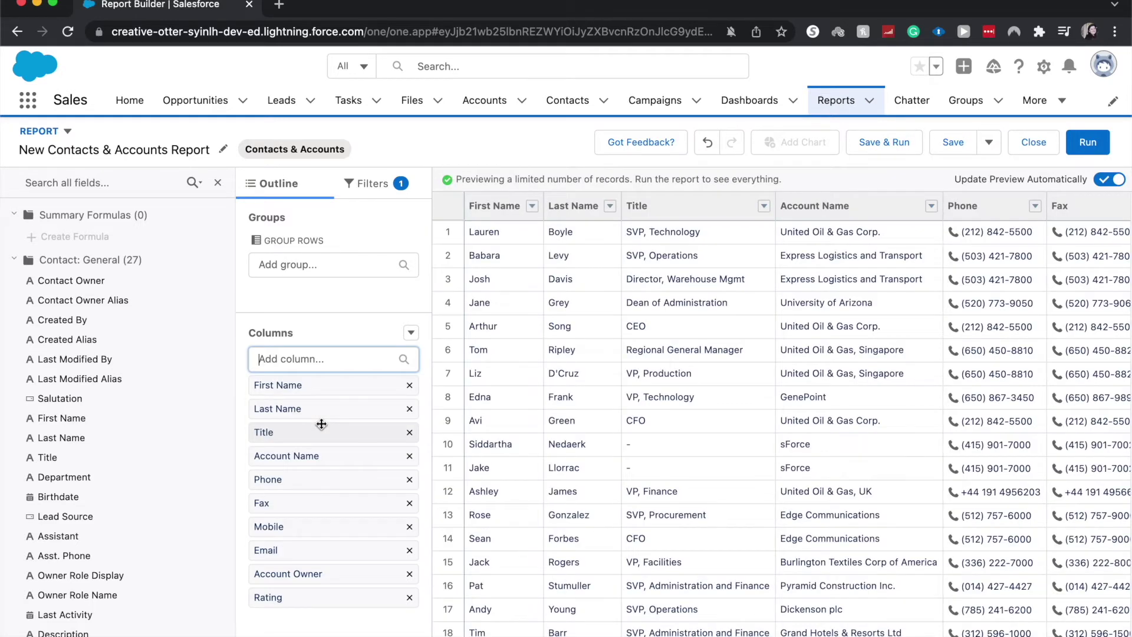
scroll(727, 439, right, 10)
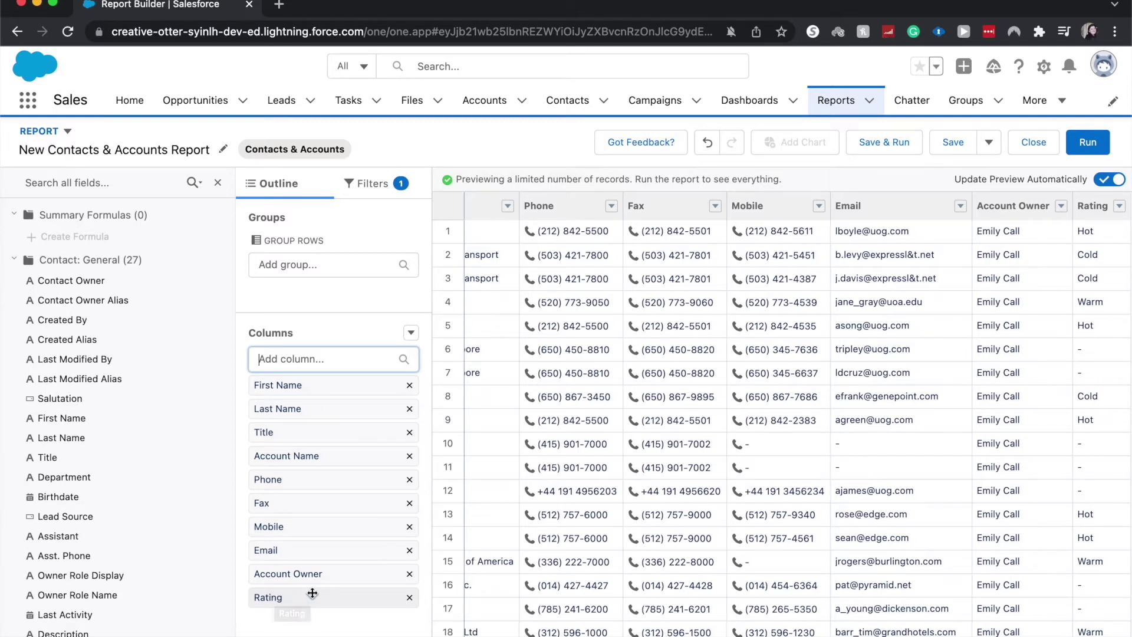
drag(305, 598, 344, 384)
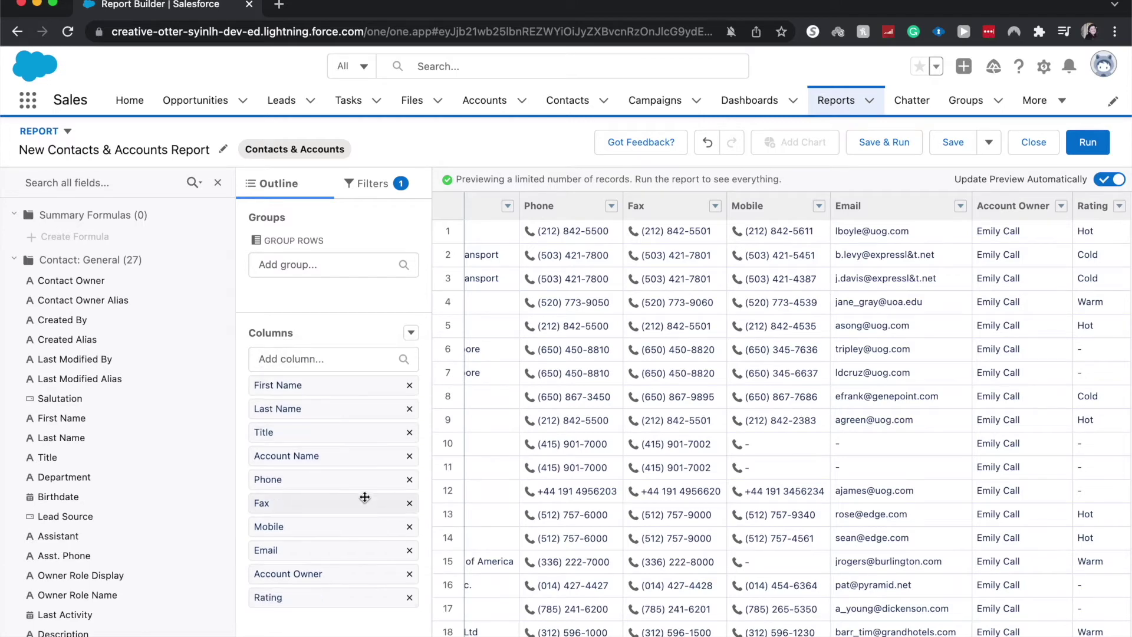
drag(288, 596, 320, 384)
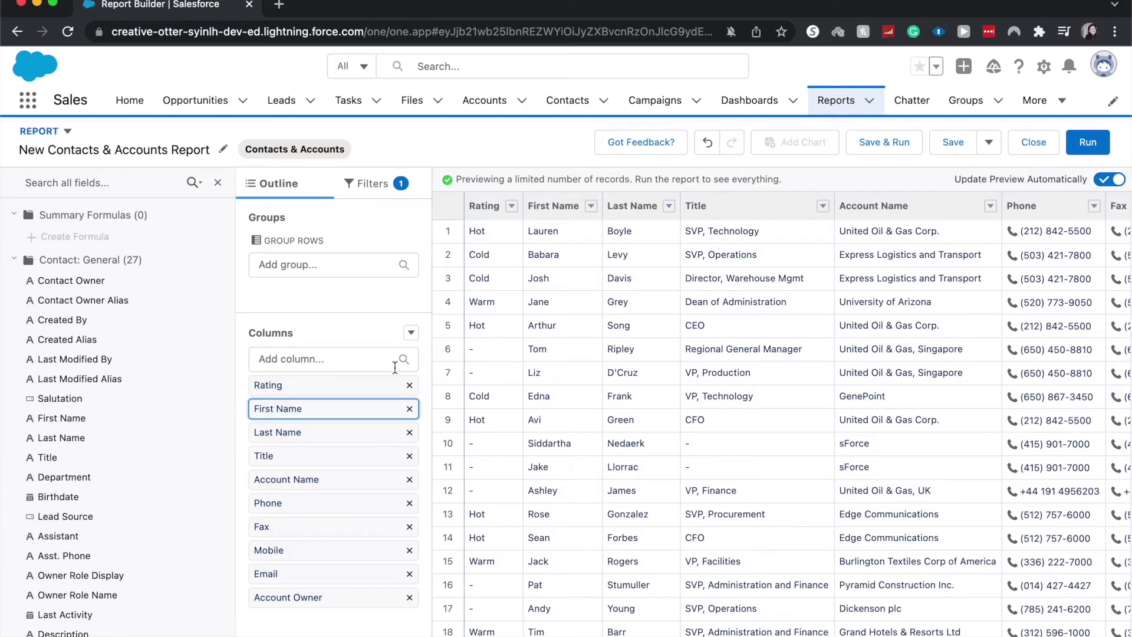
scroll(132, 421, down, 10)
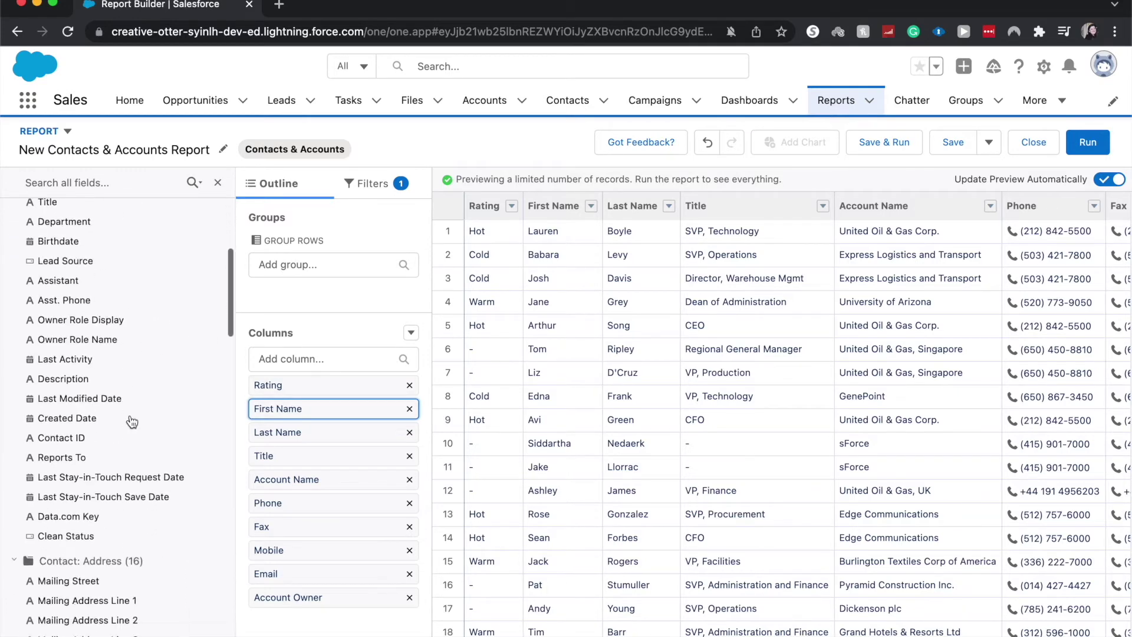
scroll(132, 421, down, 15)
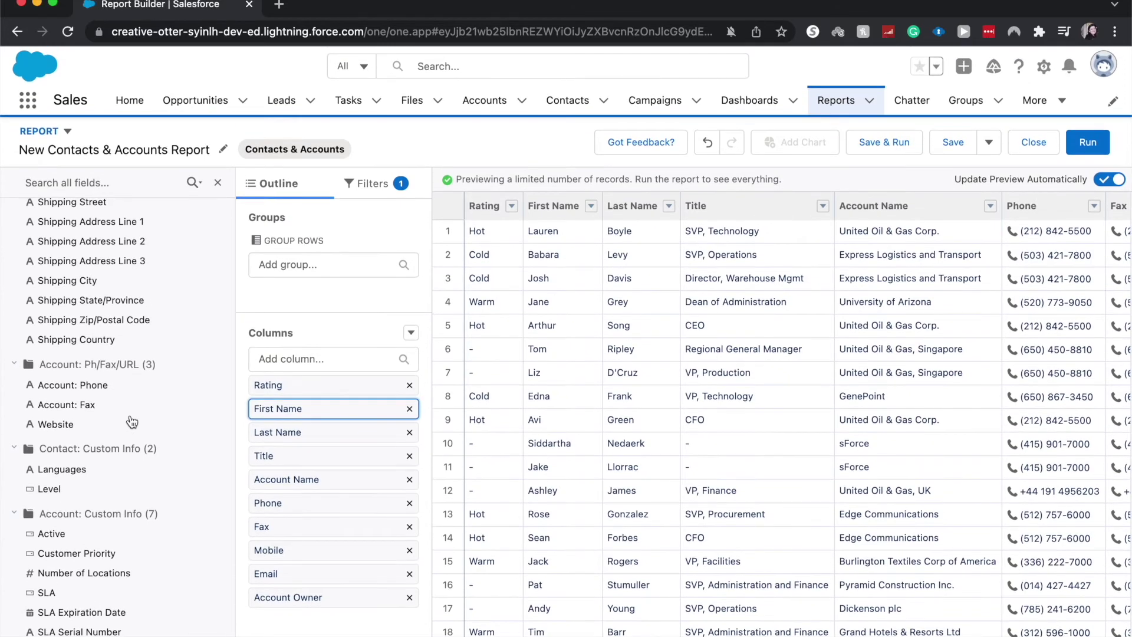
scroll(132, 421, up, 8)
scroll(187, 440, up, 5)
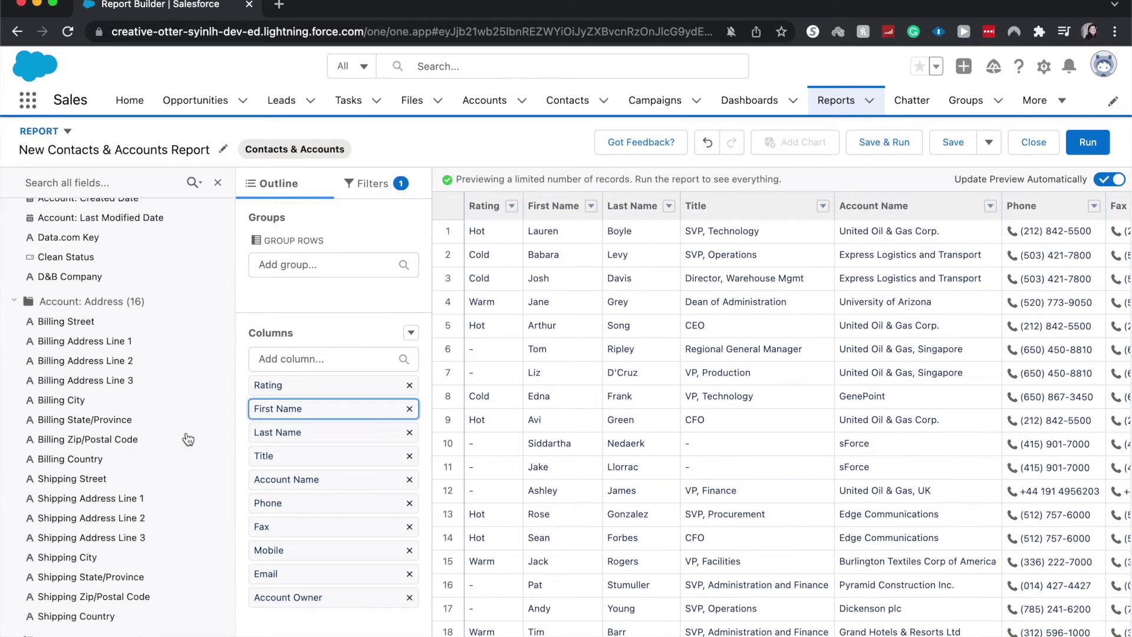
scroll(187, 439, up, 5)
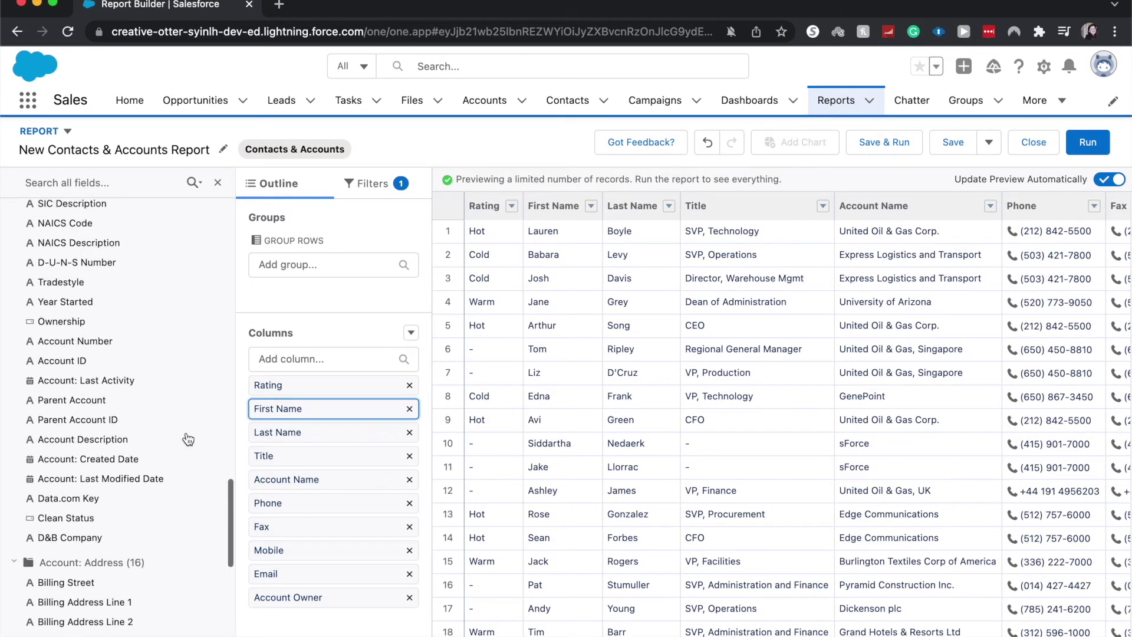
scroll(187, 439, up, 1)
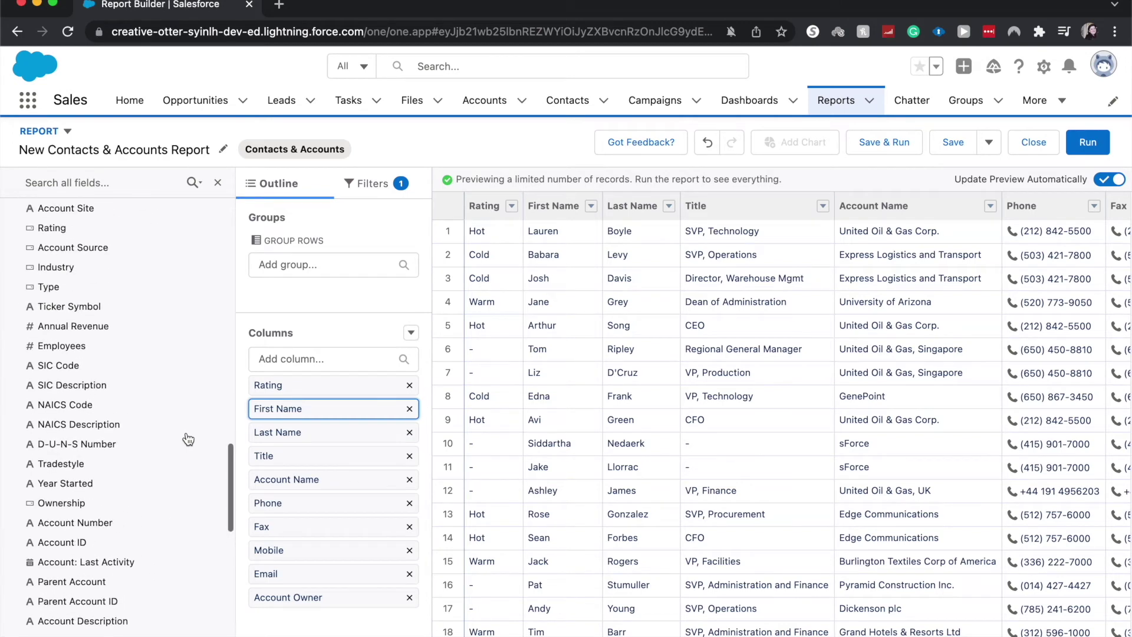
click(81, 334)
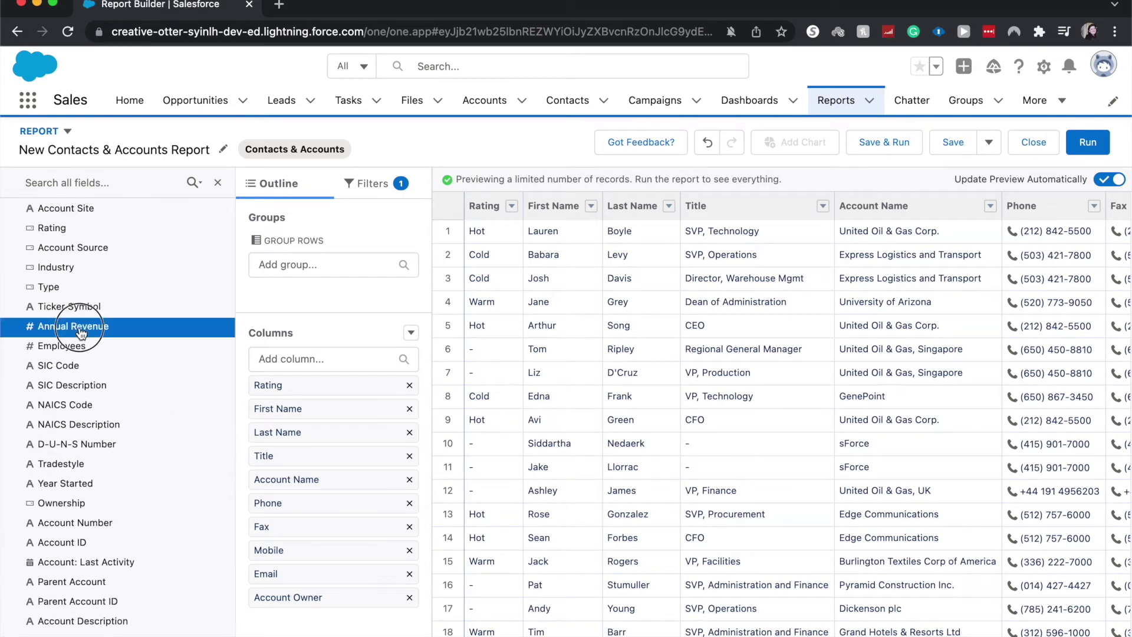
drag(77, 333, 293, 494)
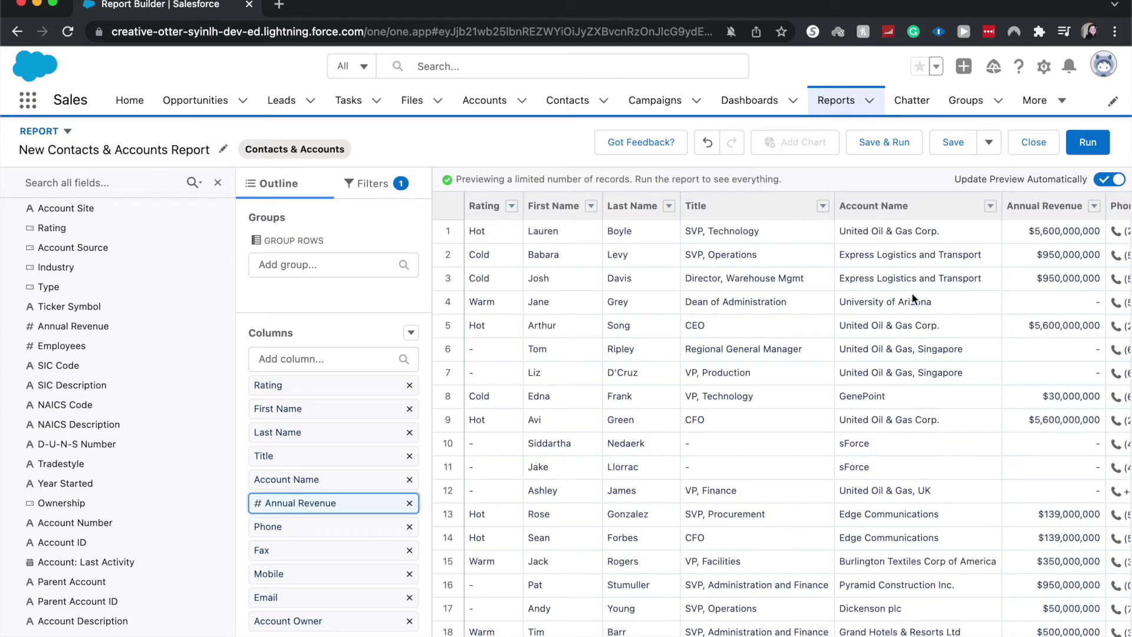
scroll(912, 293, right, 4)
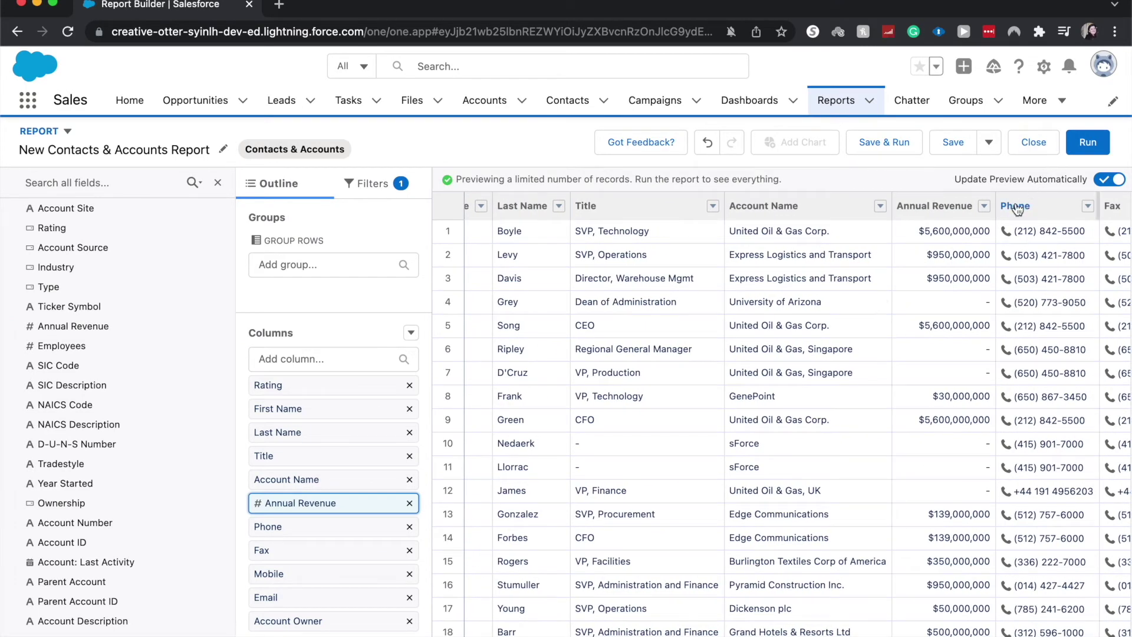
scroll(967, 230, down, 2)
scroll(968, 230, up, 2)
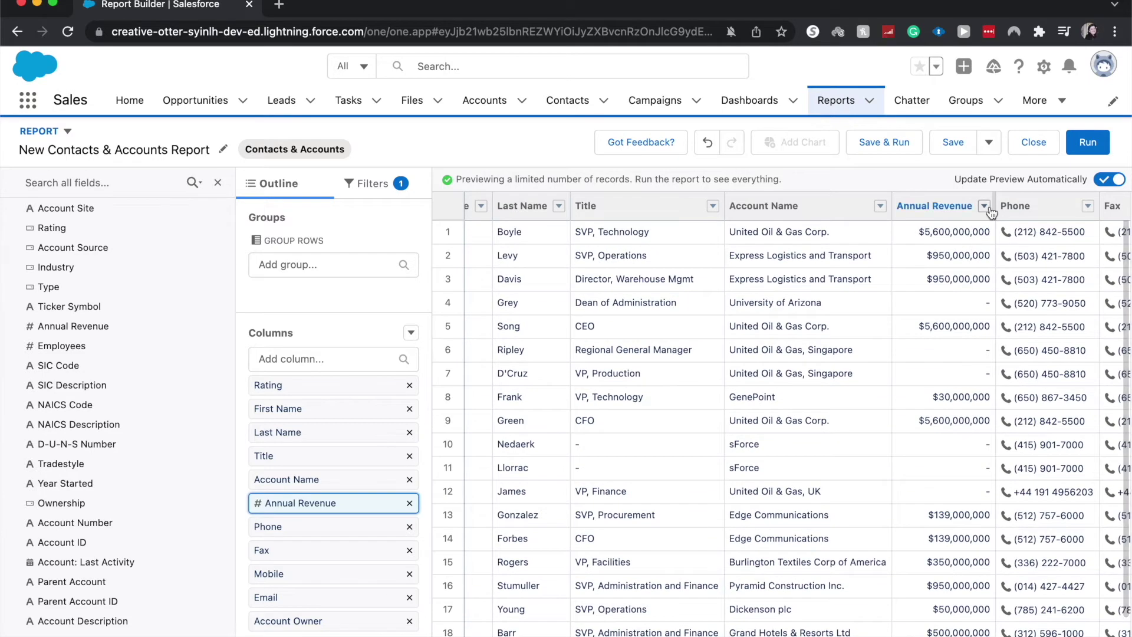
scroll(844, 482, down, 2)
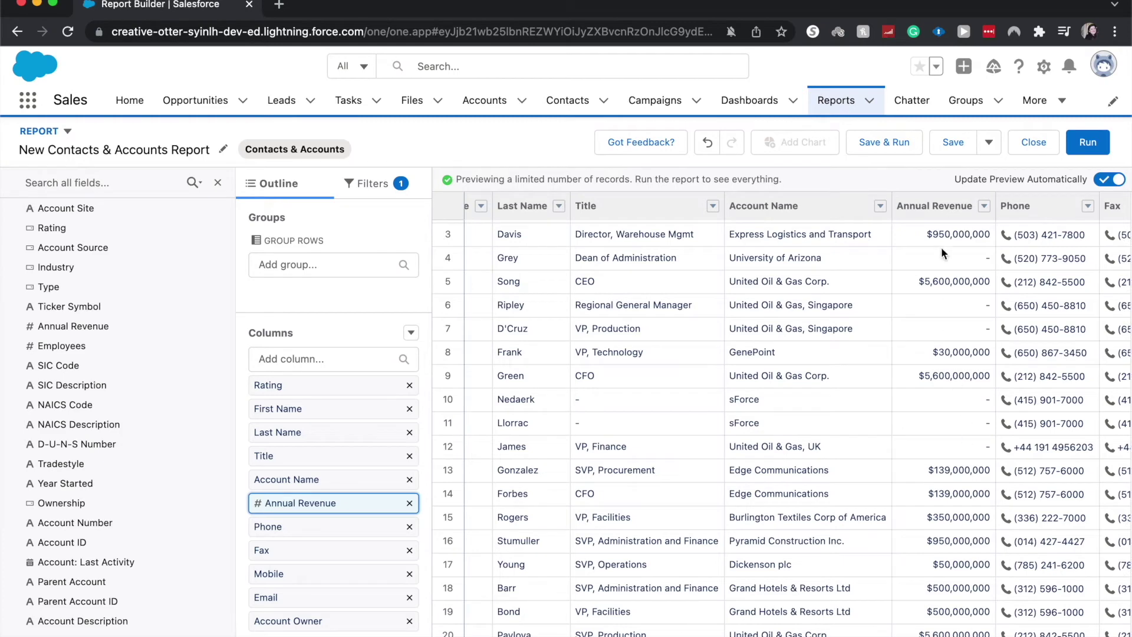
click(984, 206)
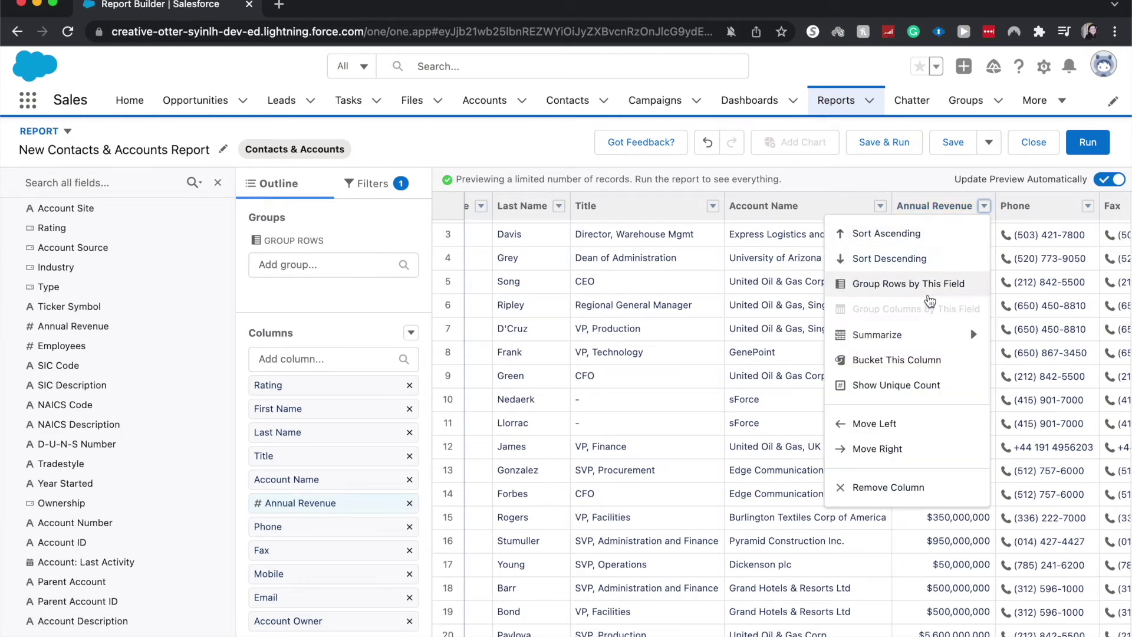
mouse_move(908, 344)
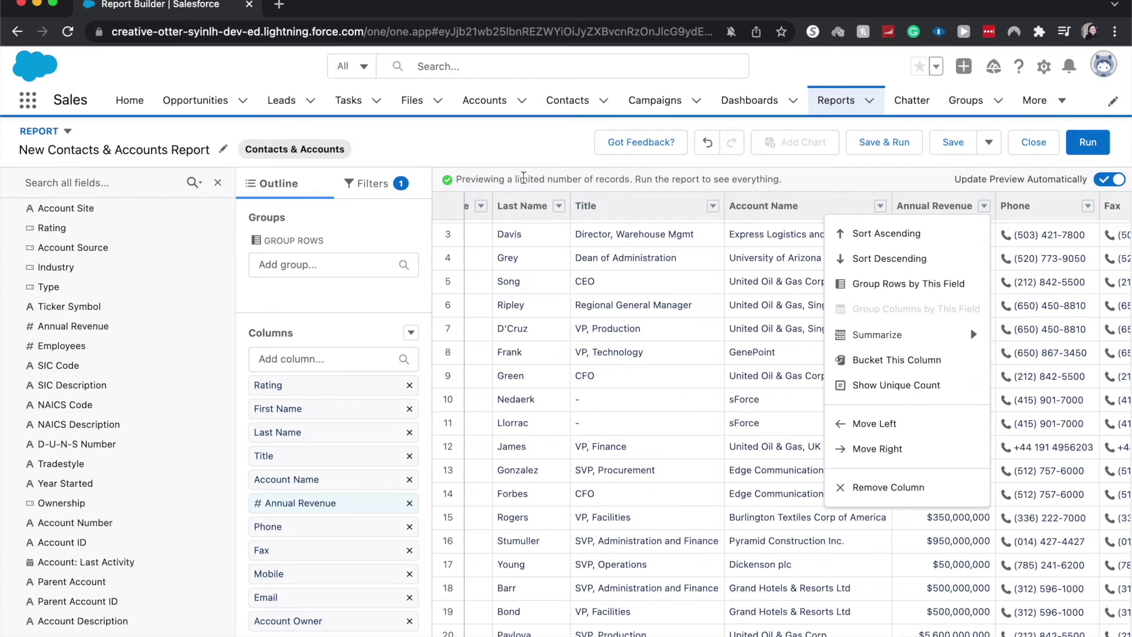
click(477, 153)
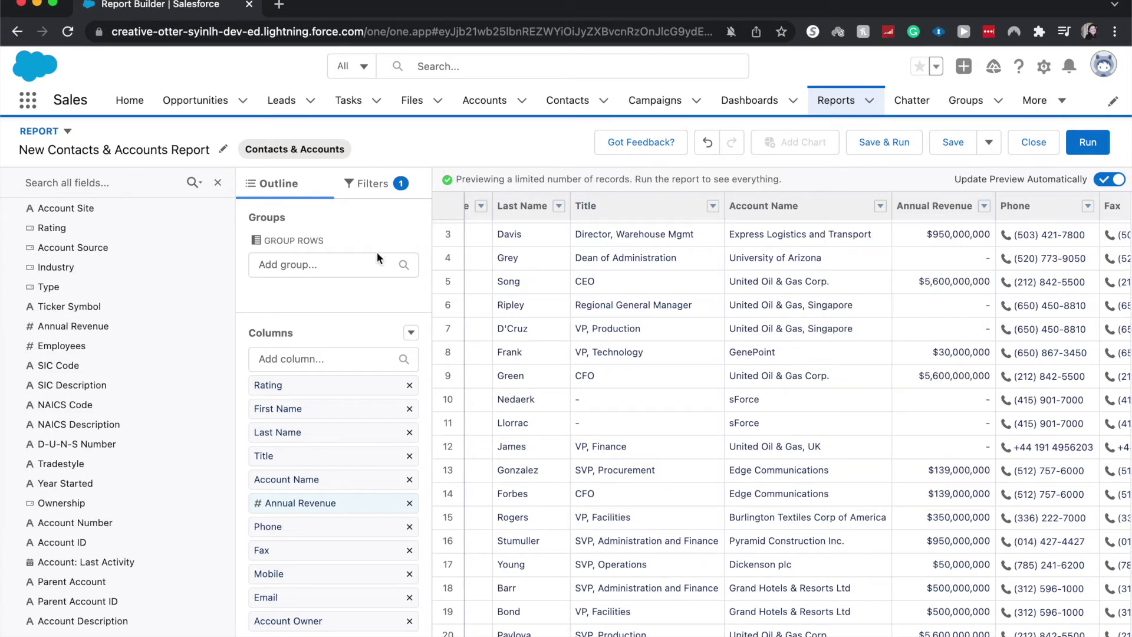
click(366, 263)
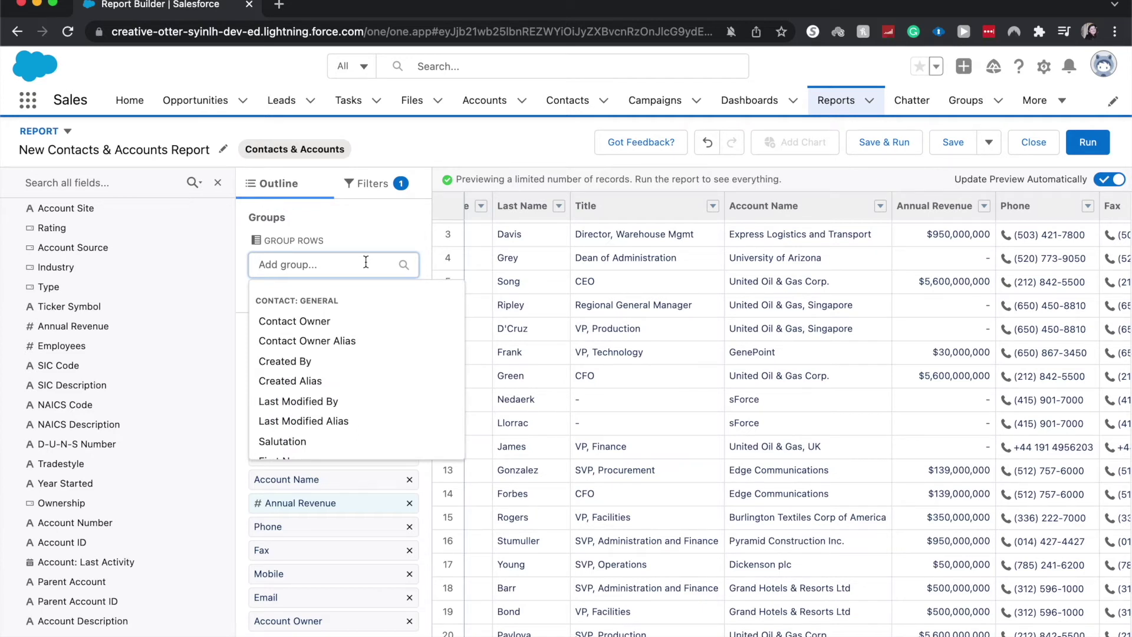
Group rows by Rating and review each group's Annual Revenue subtotal
scroll(640, 248, left, 3)
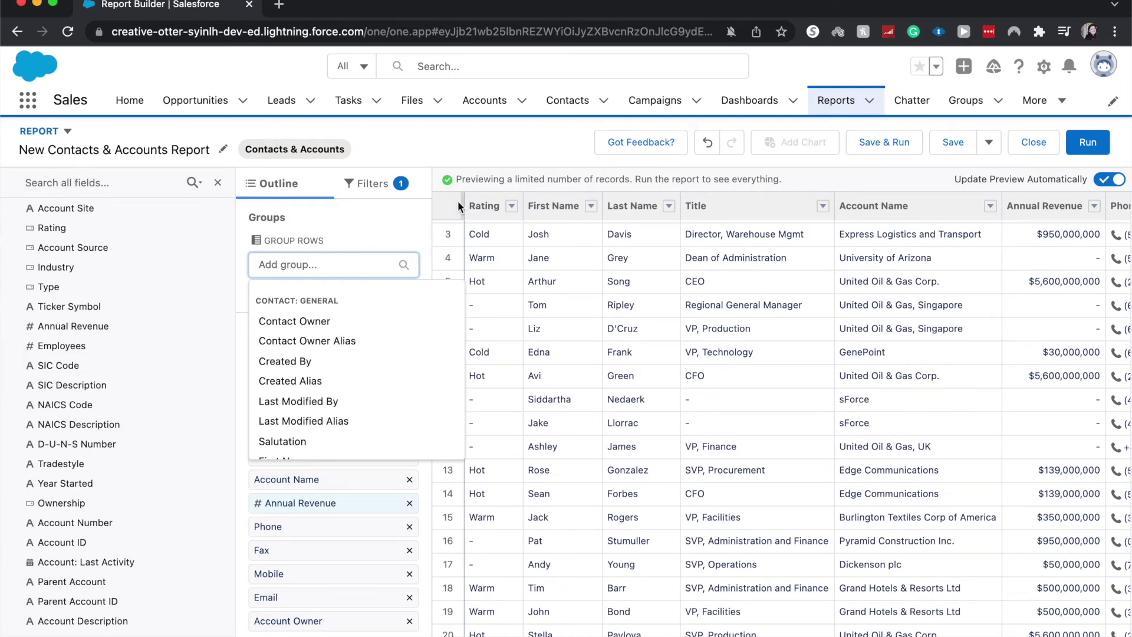
text(Rat)
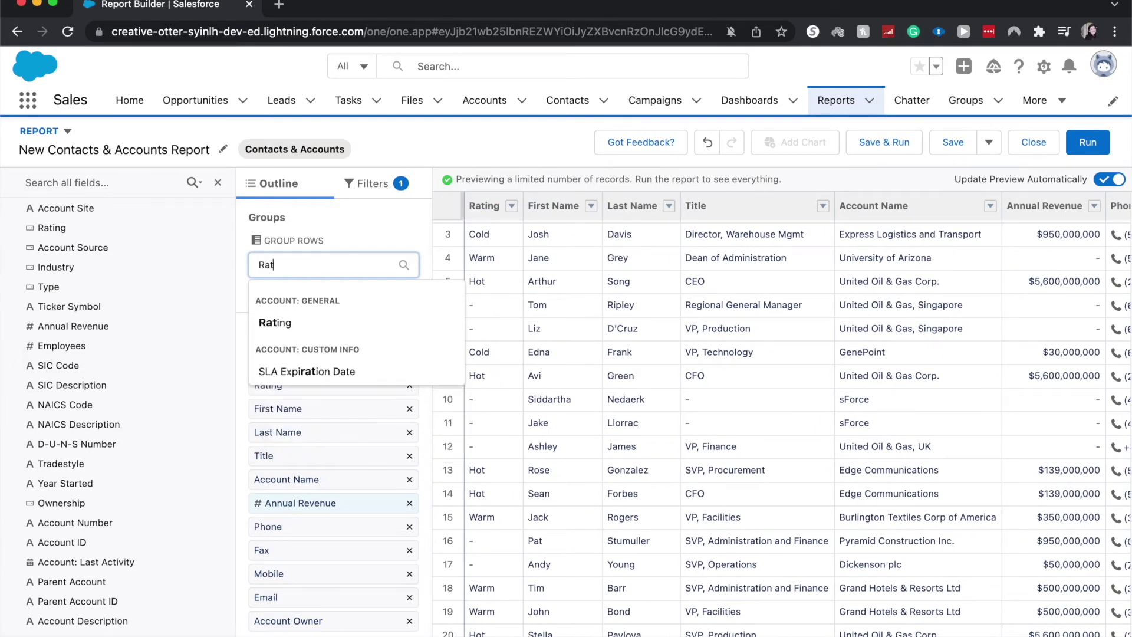
click(364, 322)
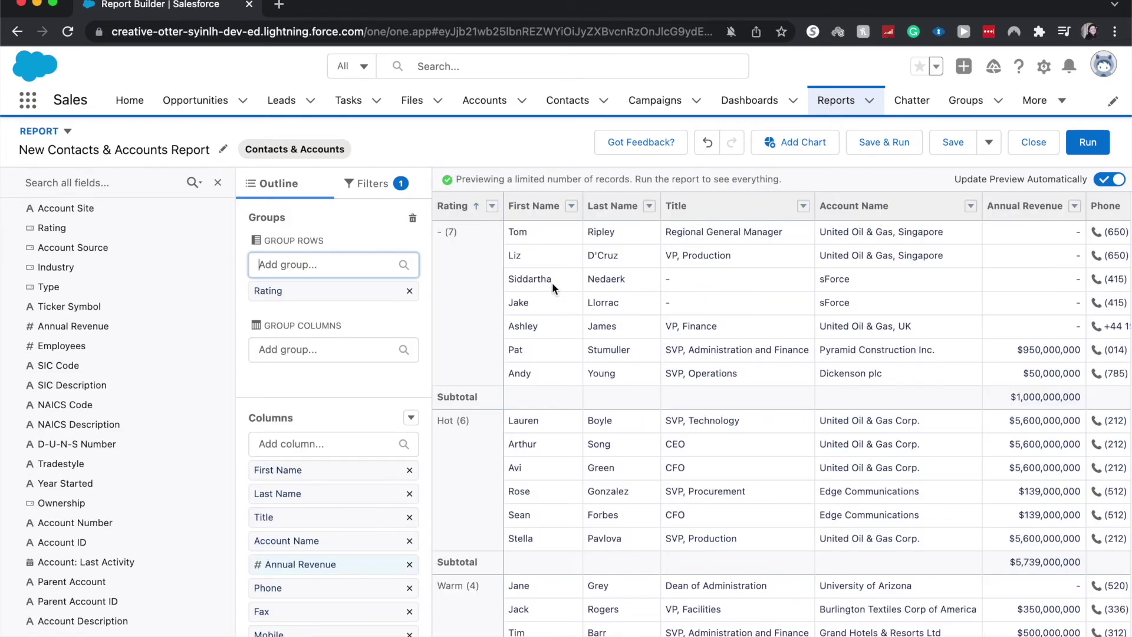
scroll(480, 498, down, 5)
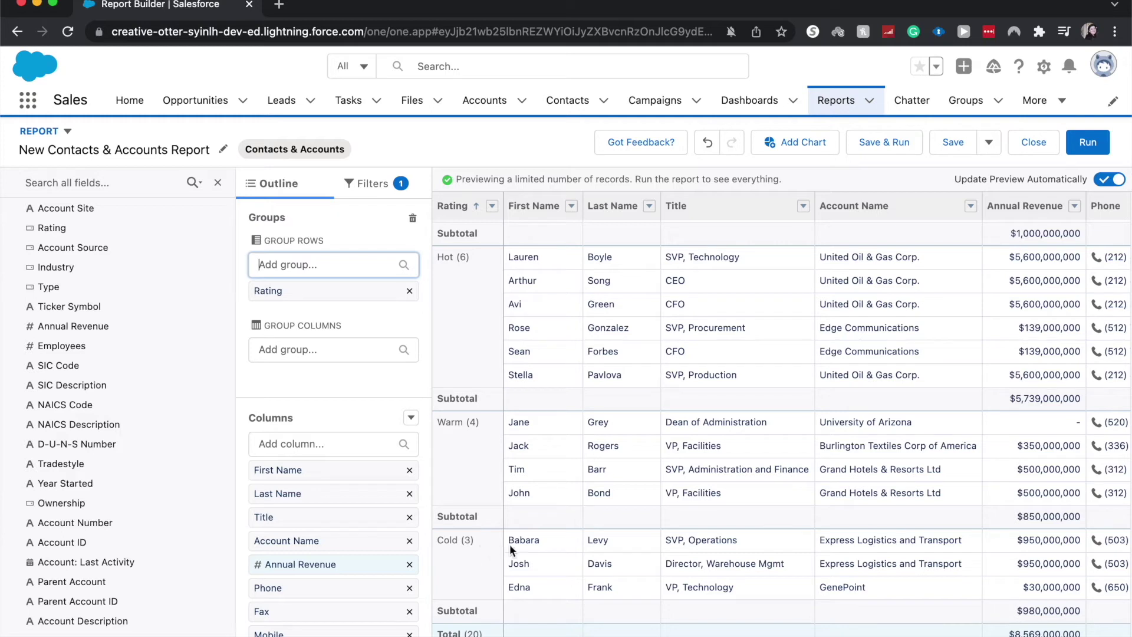
scroll(759, 561, right, 2)
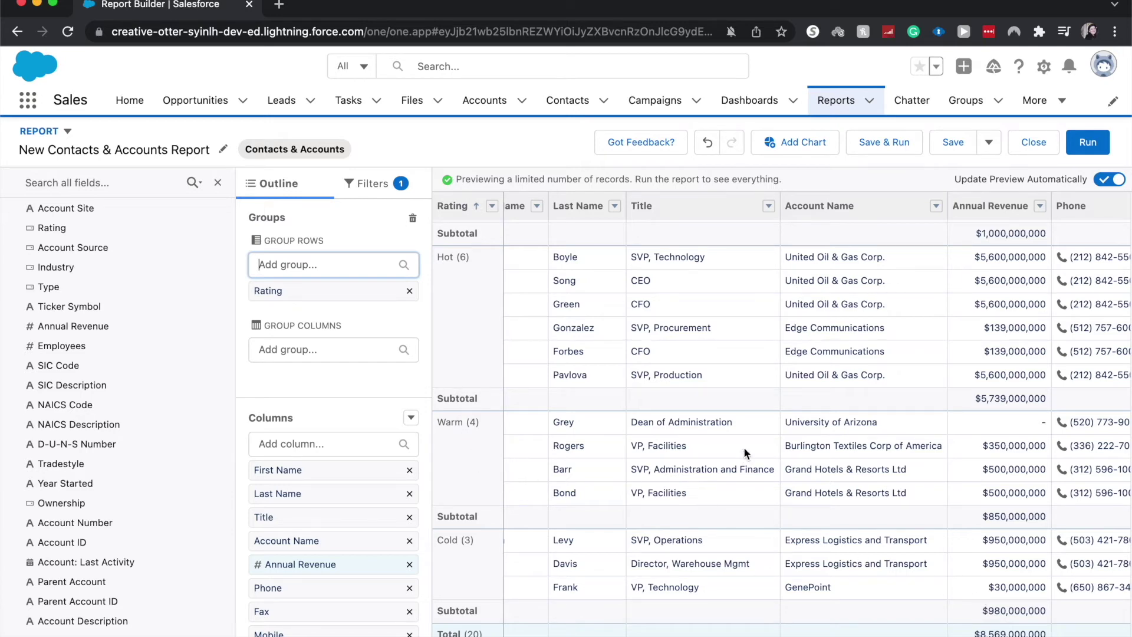
scroll(494, 462, up, 3)
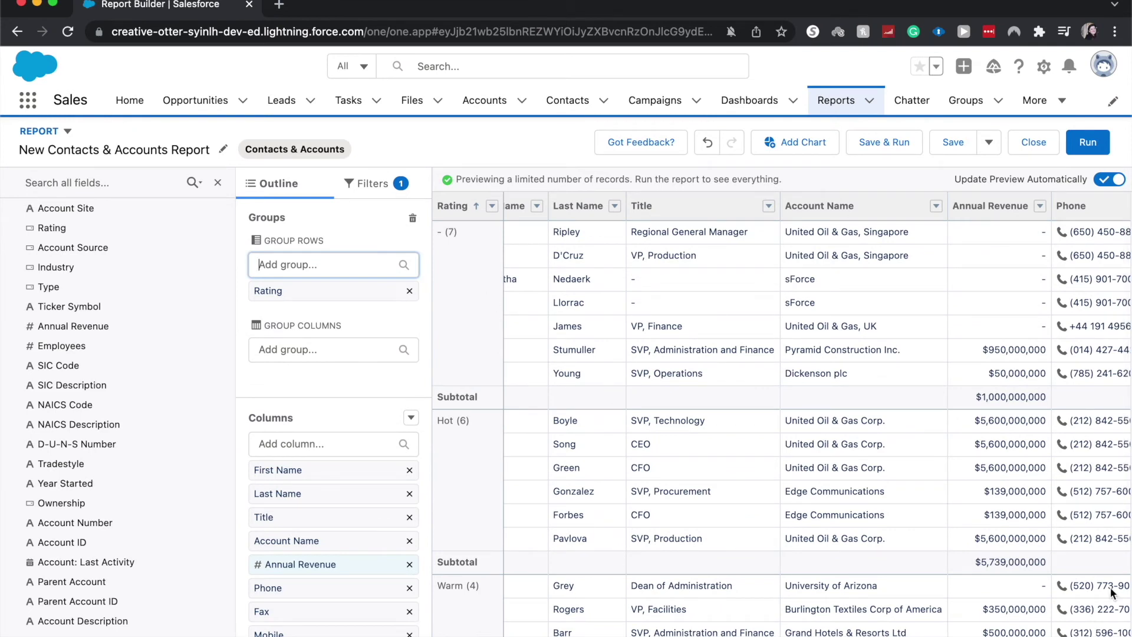
scroll(1111, 591, left, 2)
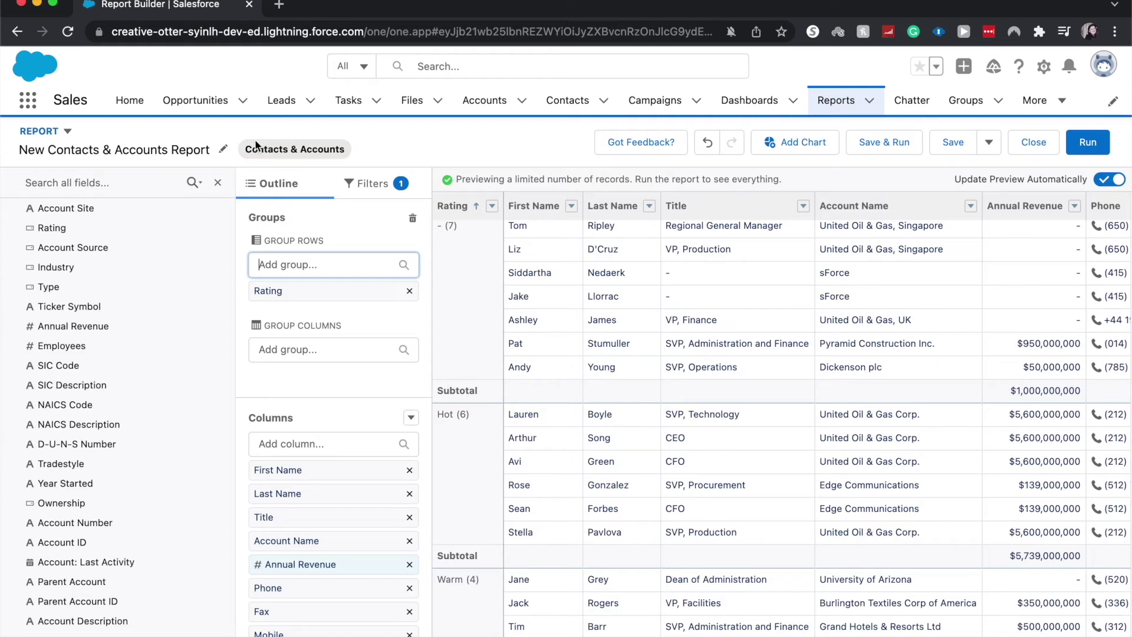
click(222, 150)
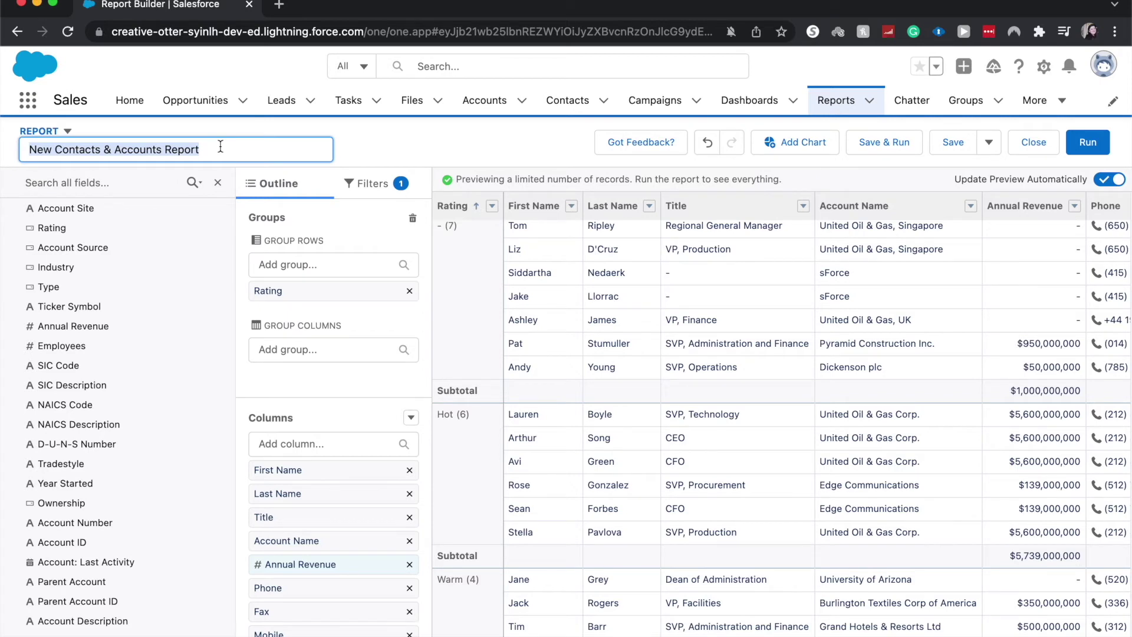
Name the report 'Contacts Report' and fill its save details, unique name Contacts_Report_4ub
text(Conta)
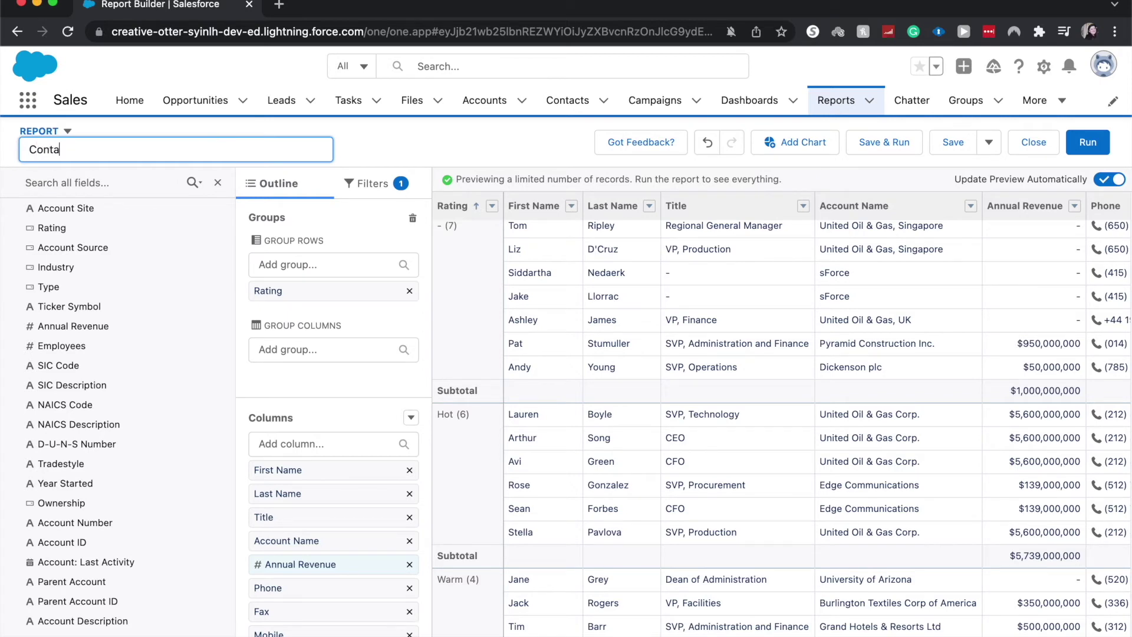
text(cts Report)
click(962, 148)
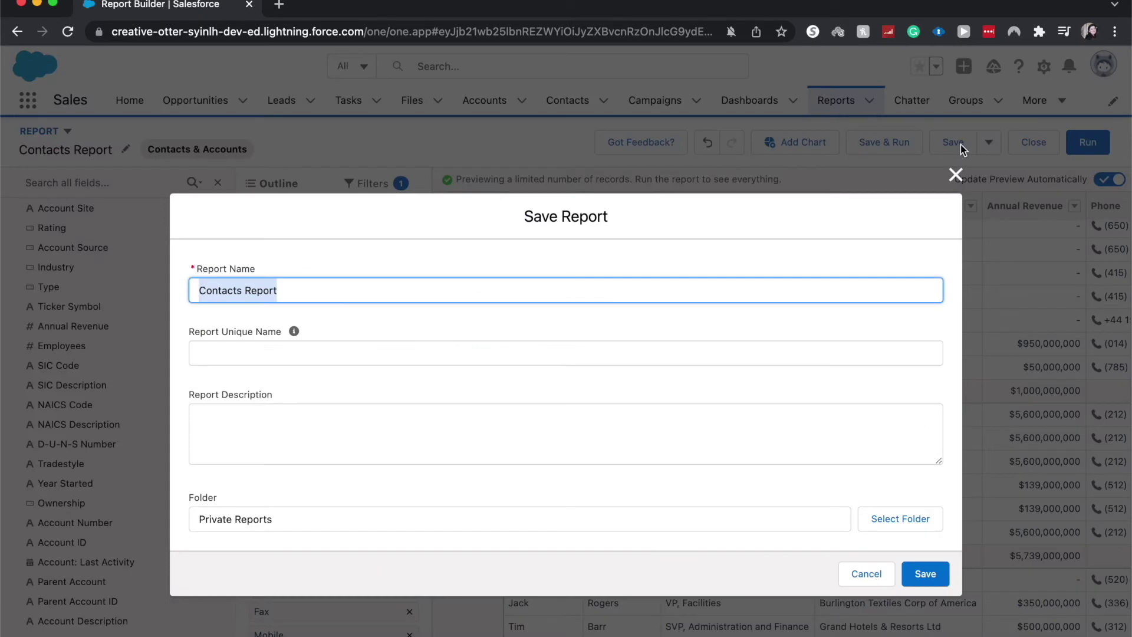
click(621, 275)
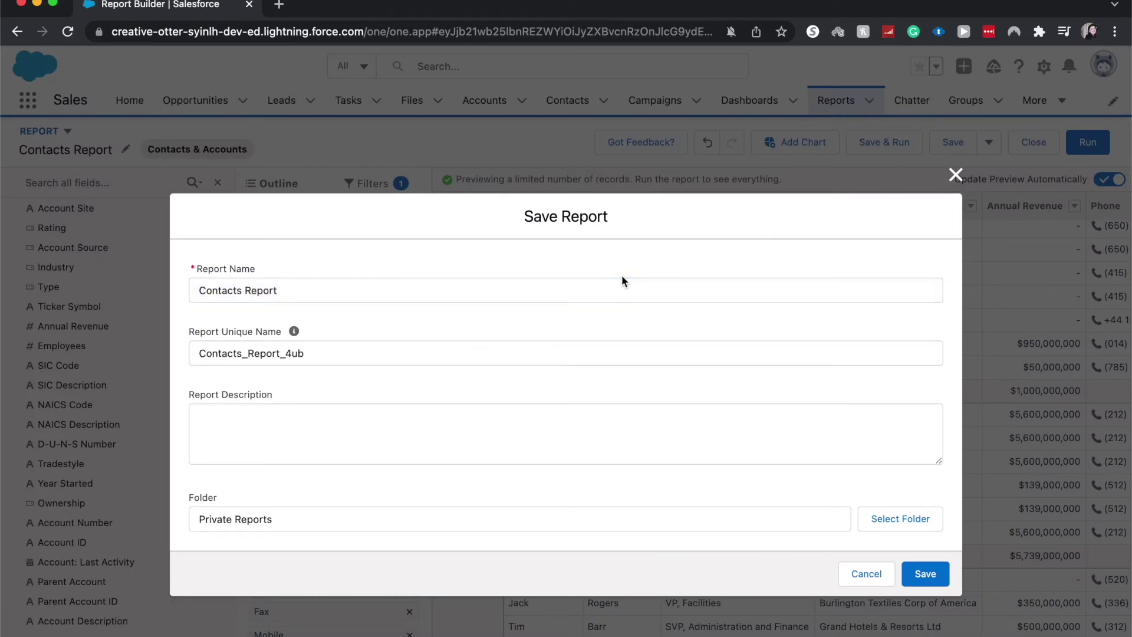
click(300, 413)
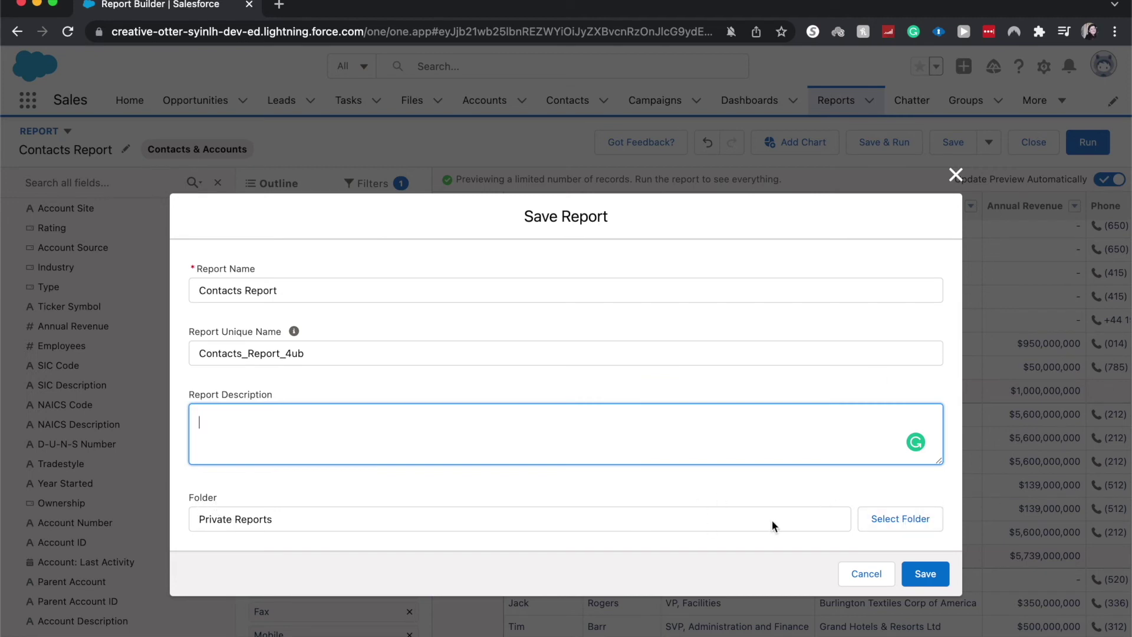
click(892, 528)
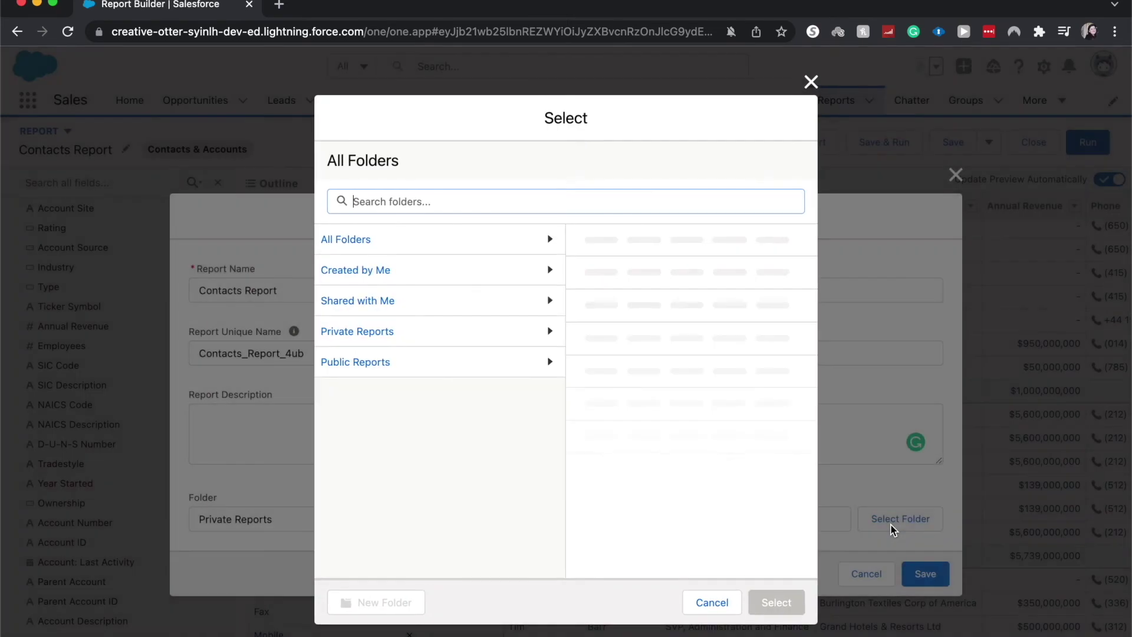
click(425, 366)
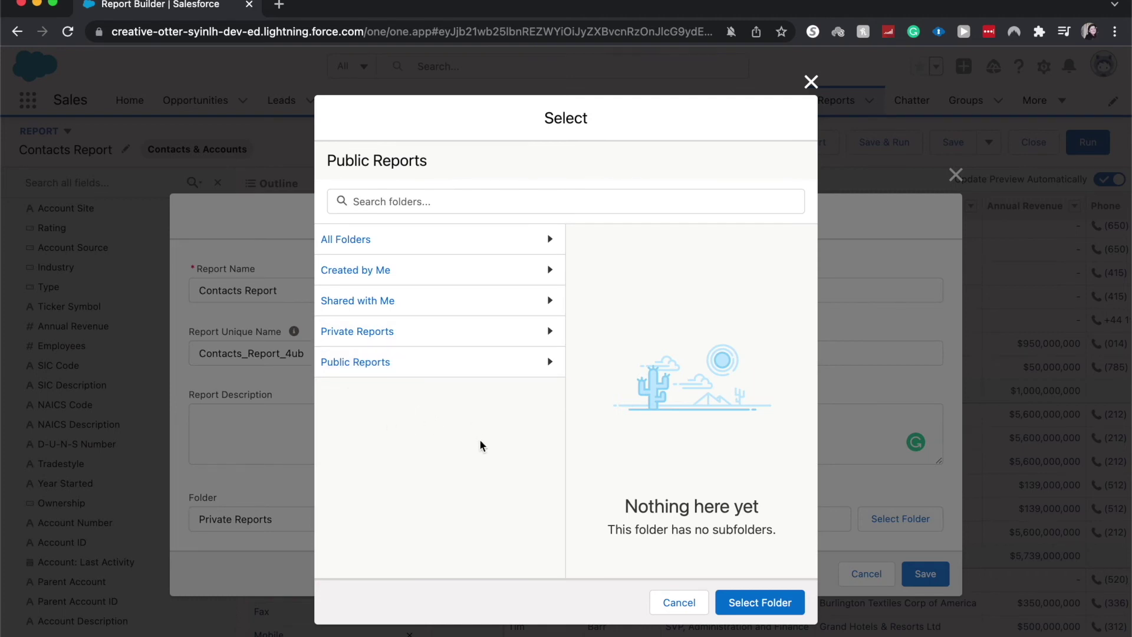
click(342, 239)
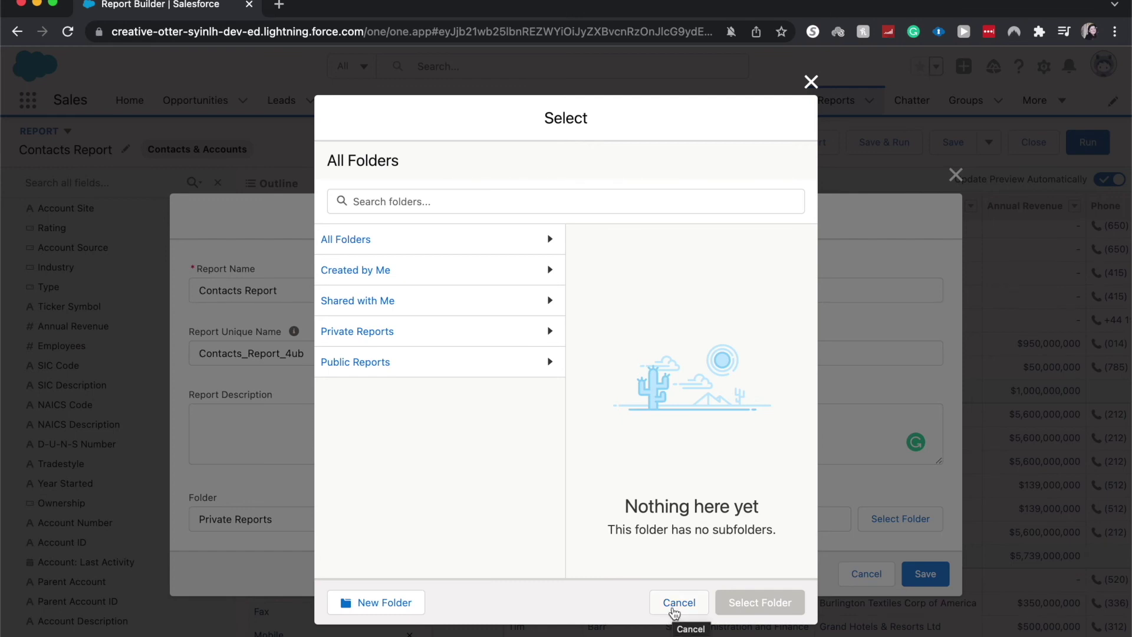
click(674, 610)
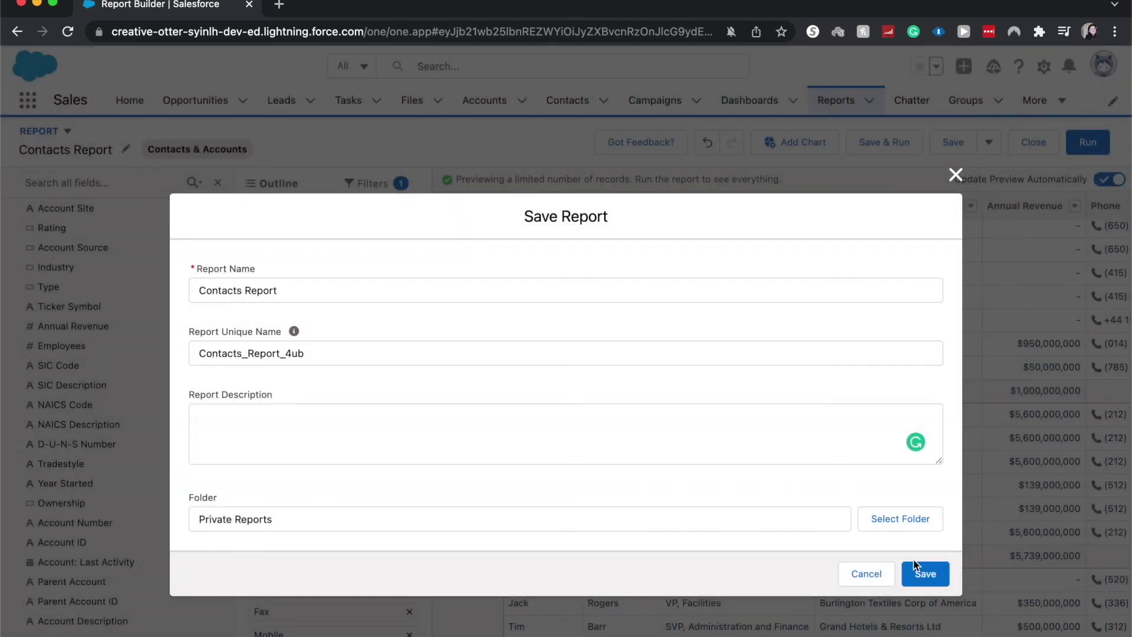
click(929, 573)
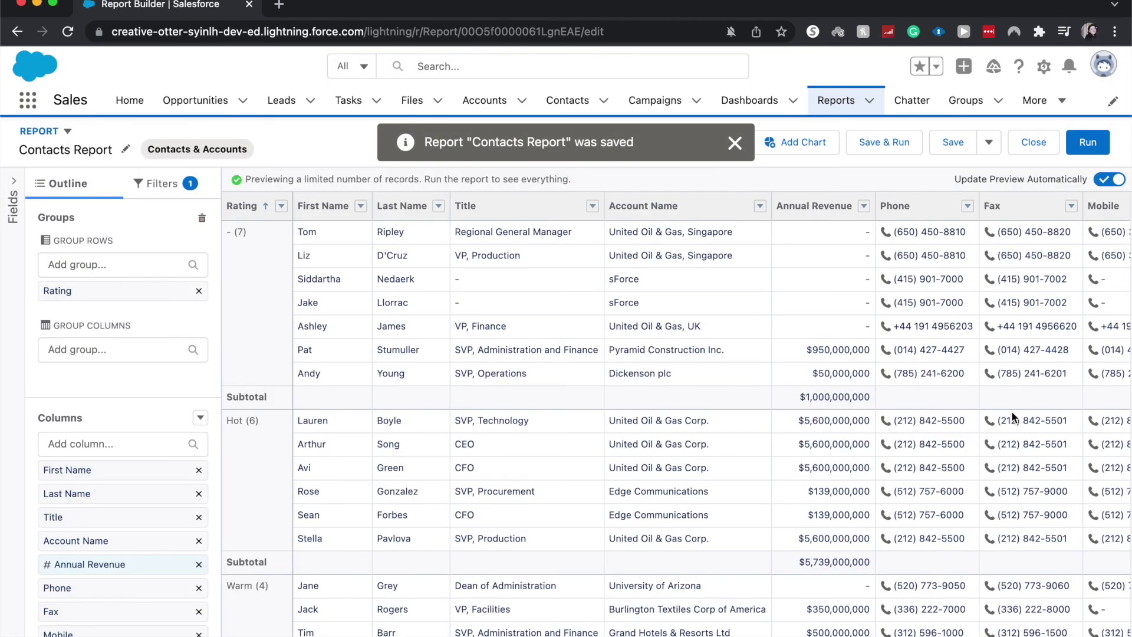
Run and refresh the saved Contacts Report: 20 records, $8,569,000,000 annual revenue
click(1097, 151)
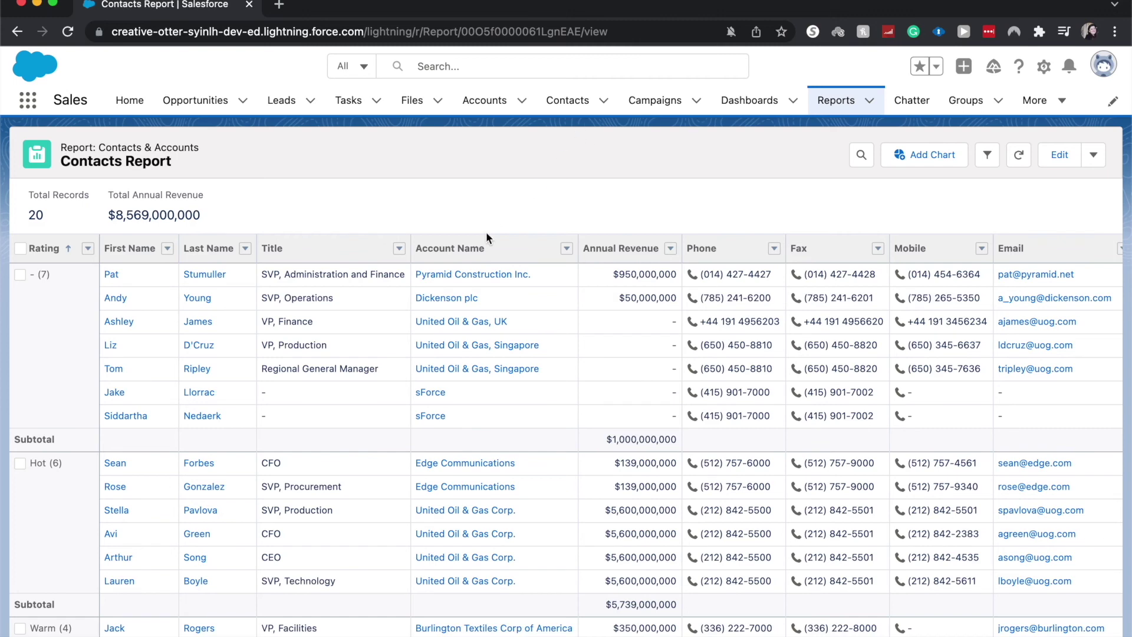
scroll(486, 232, down, 3)
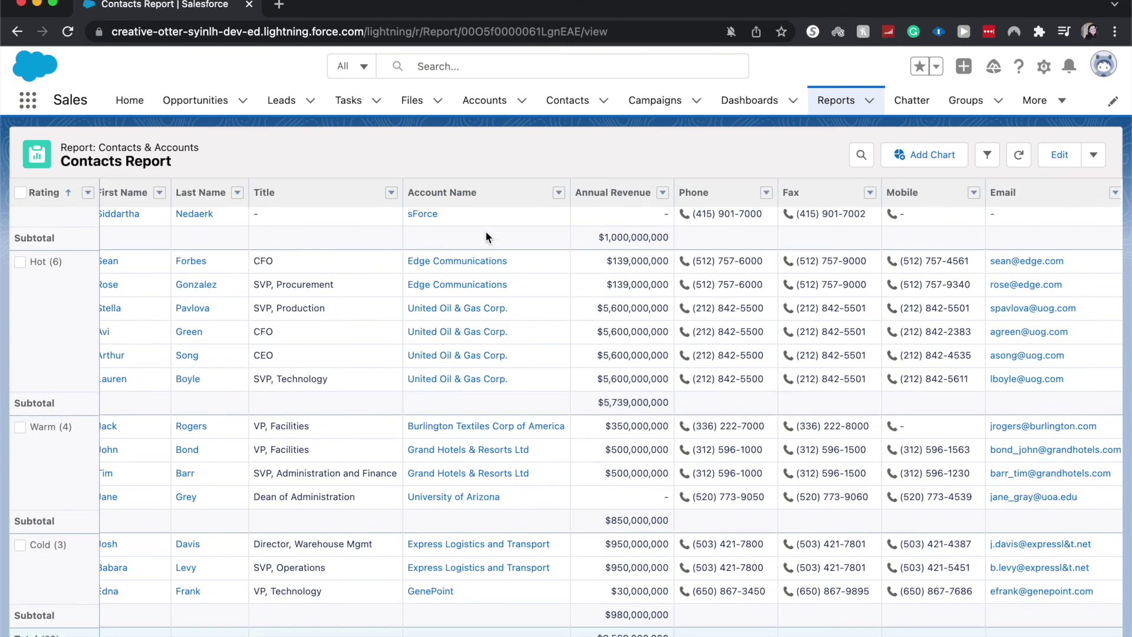
scroll(486, 234, up, 2)
scroll(487, 236, up, 4)
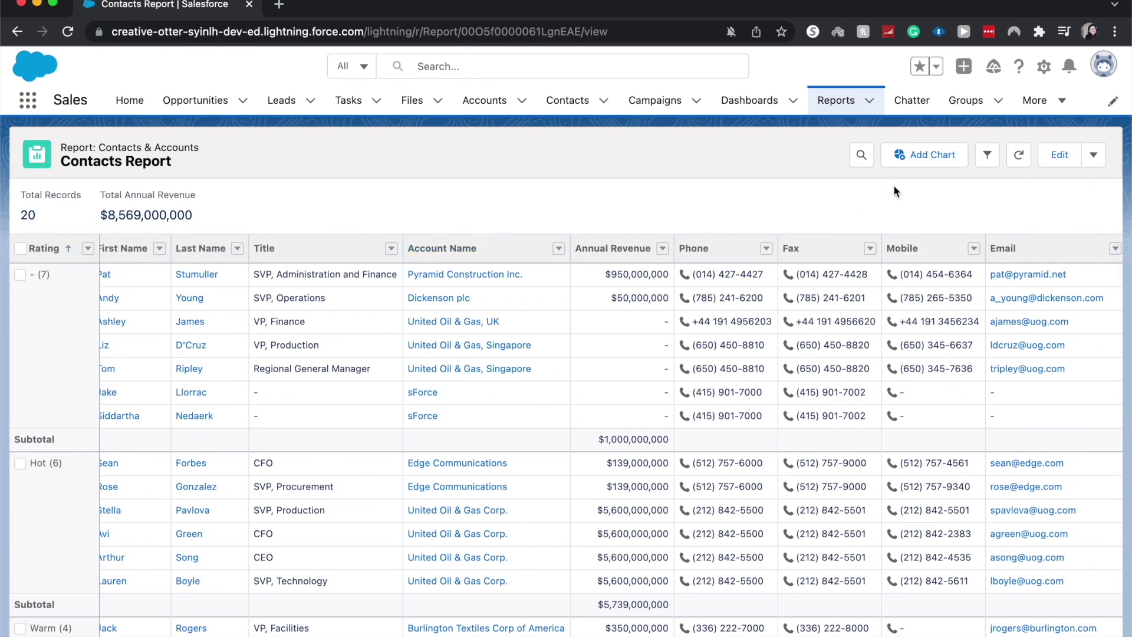
click(1020, 155)
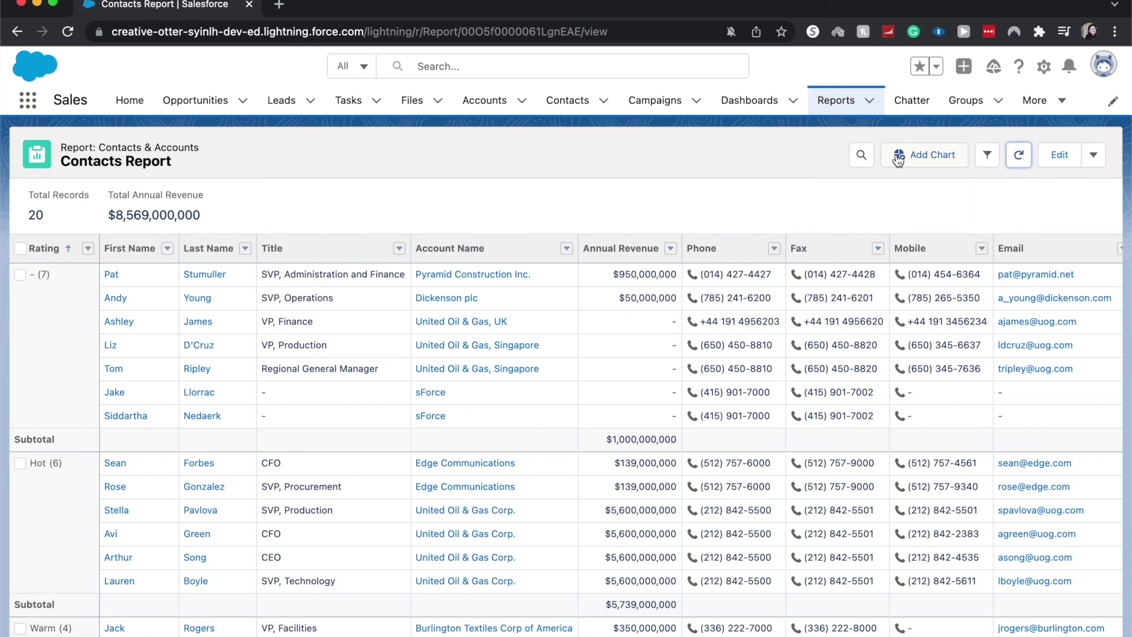
click(898, 156)
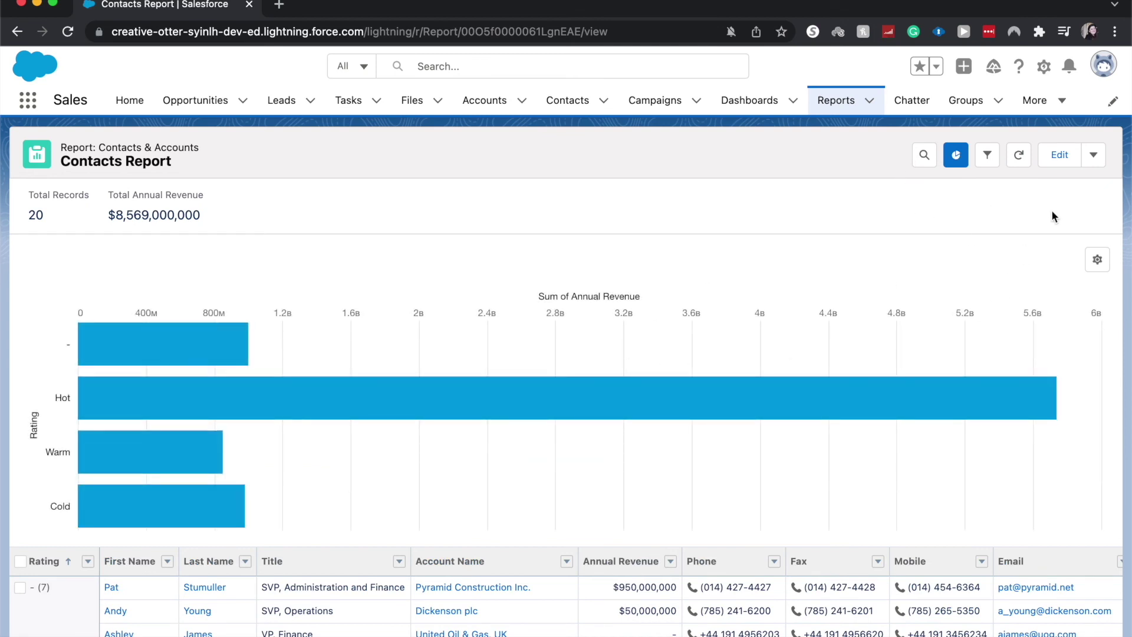
Display the Sum of Annual Revenue by Rating chart as a donut
click(1095, 256)
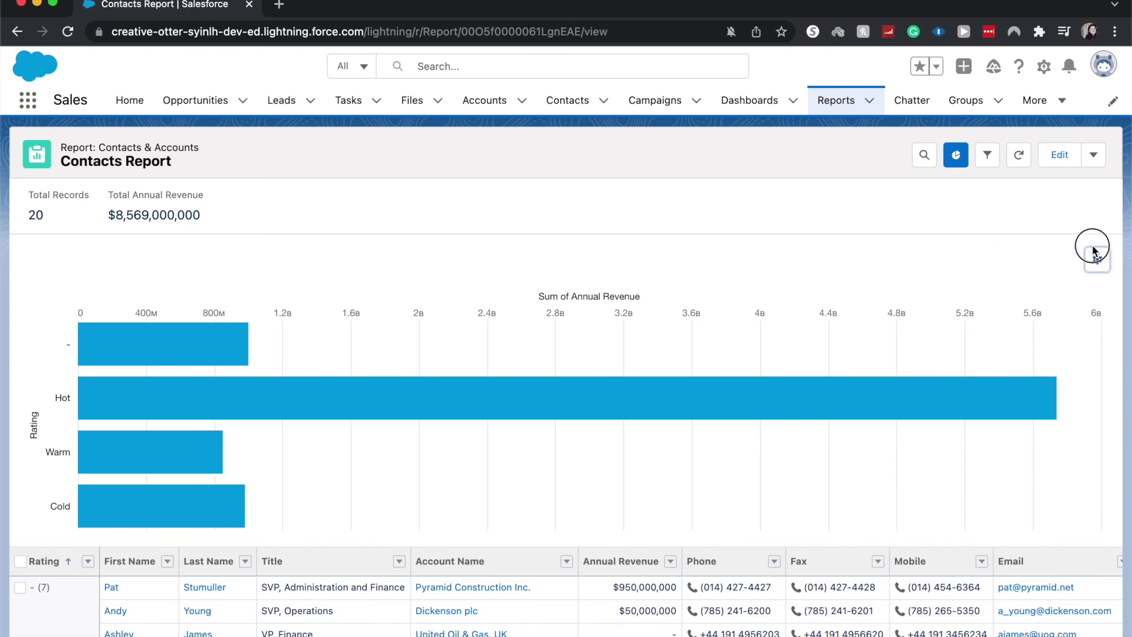
click(1093, 264)
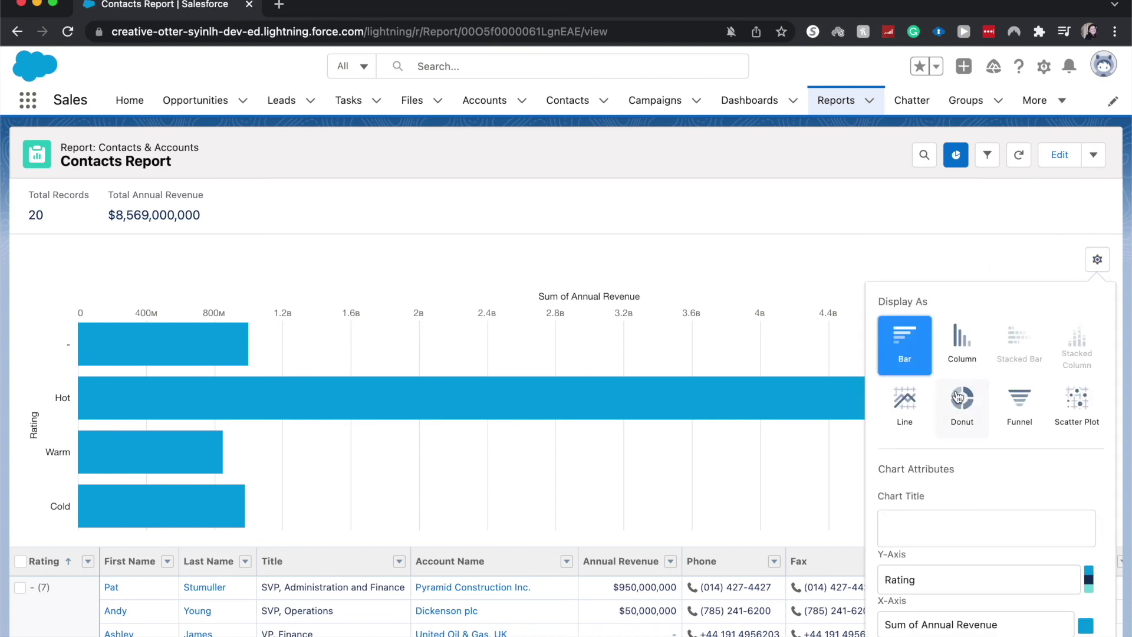
click(959, 398)
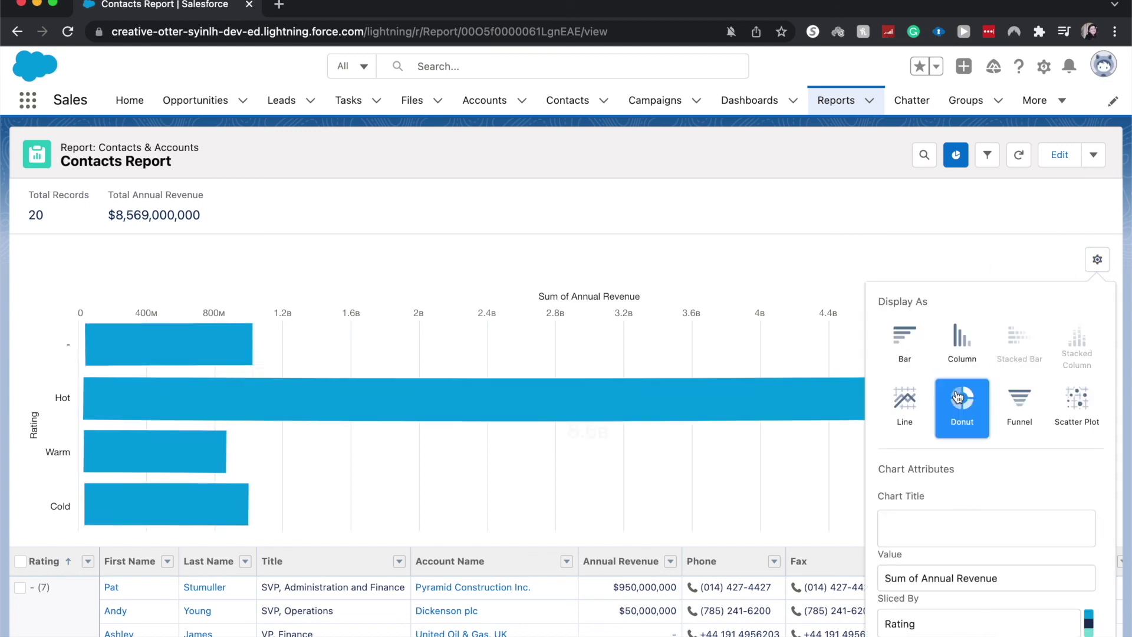
click(812, 223)
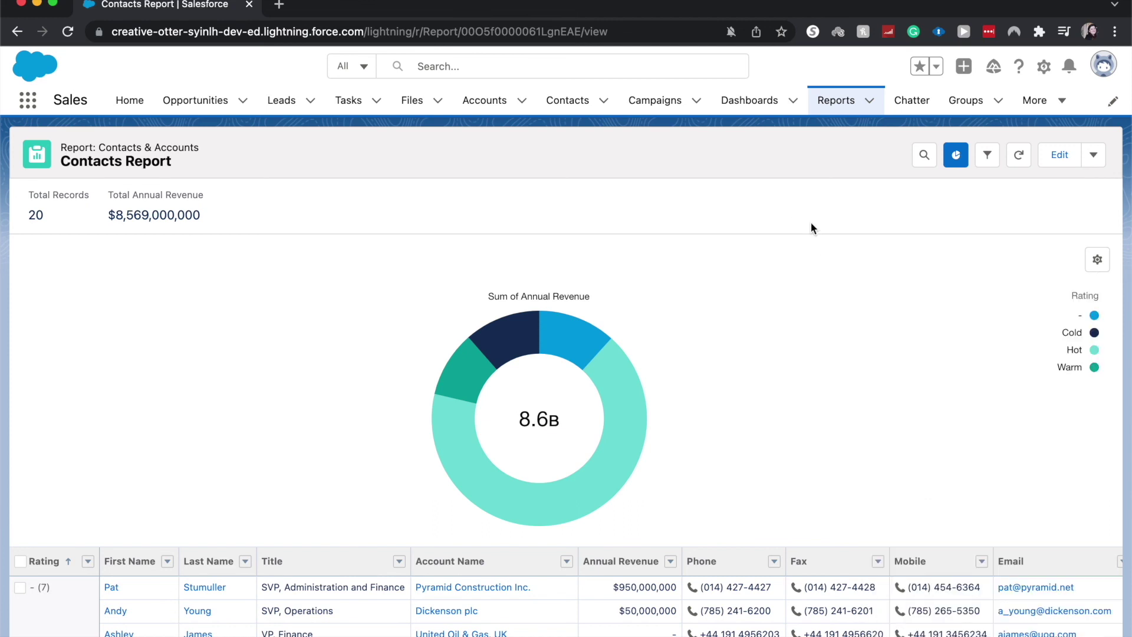